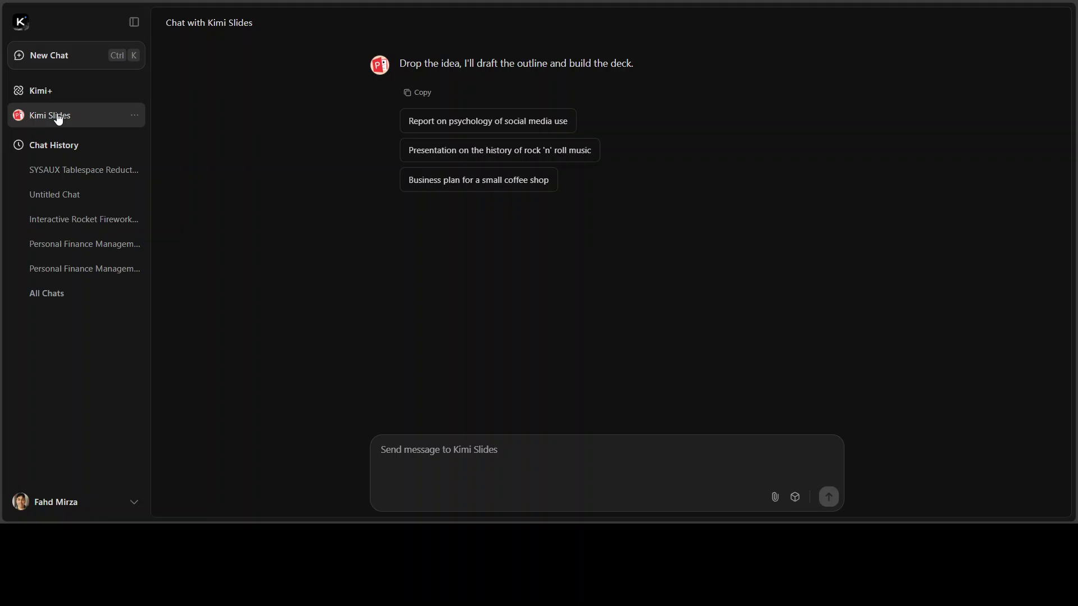
Step: Paste and send the FocusFlow prompt for a blue-and-white 10-slide pitch deck with market and revenue charts
{"action": "left_click", "coordinate": [472, 451]}
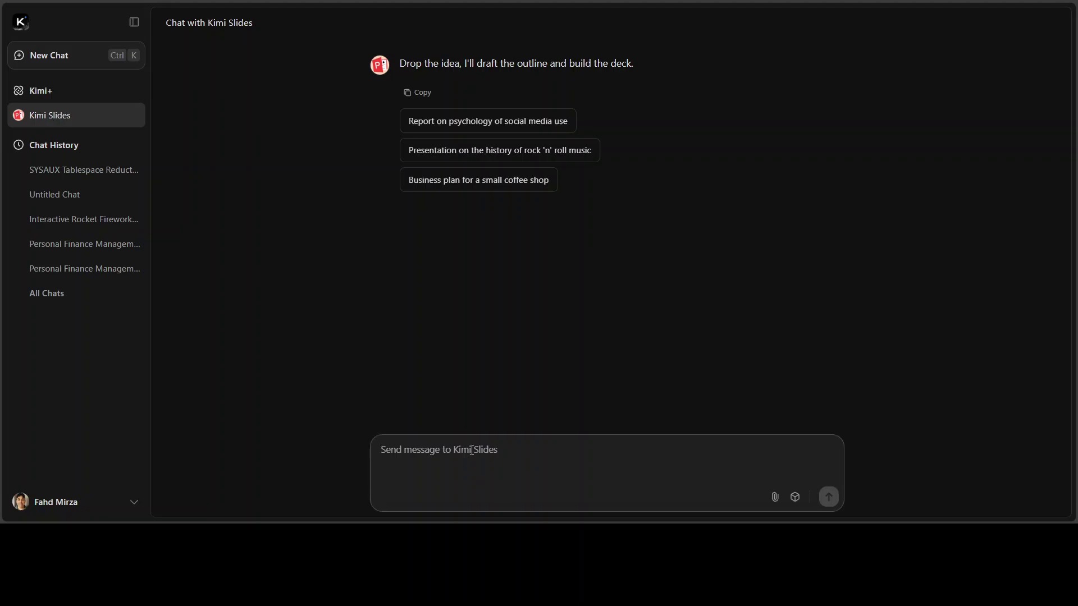
{"action": "type", "text": "Create a professional 10-slide business presentation for a startup launching an AI-powered productivity app called 'FocusFlow'. Include slides covering: company overview, problem statement, solution and product features, target market, competitive analysis, business model, go-to-market strategy, financial projections, team introduction, and a call to action for potential investors. Use a clean, modern design with a blue and white color scheme, and include charts for market size and revenue forecasts."}
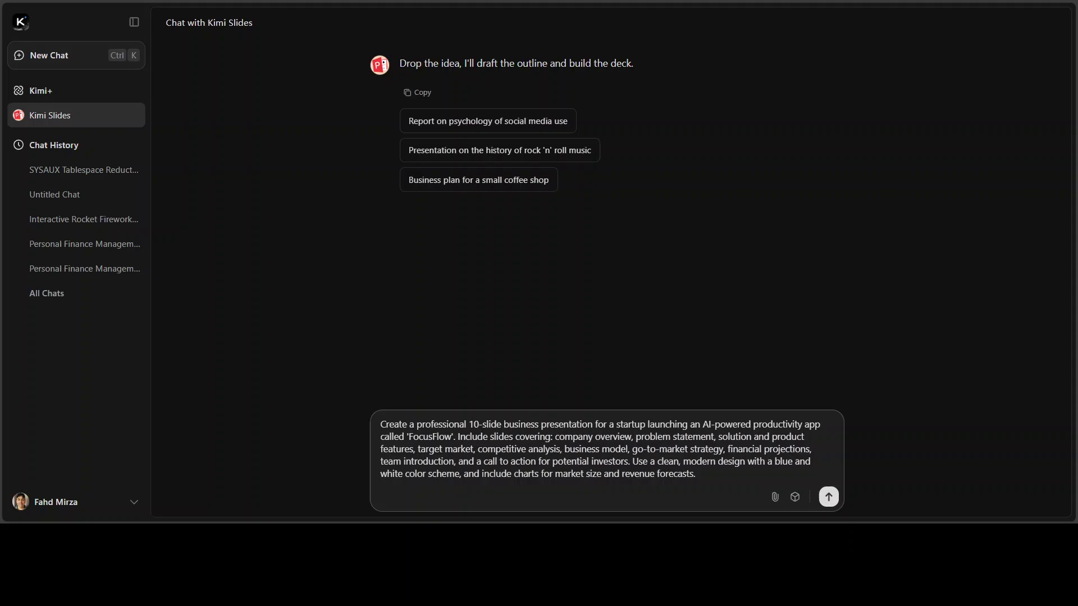
{"action": "left_click", "coordinate": [828, 496]}
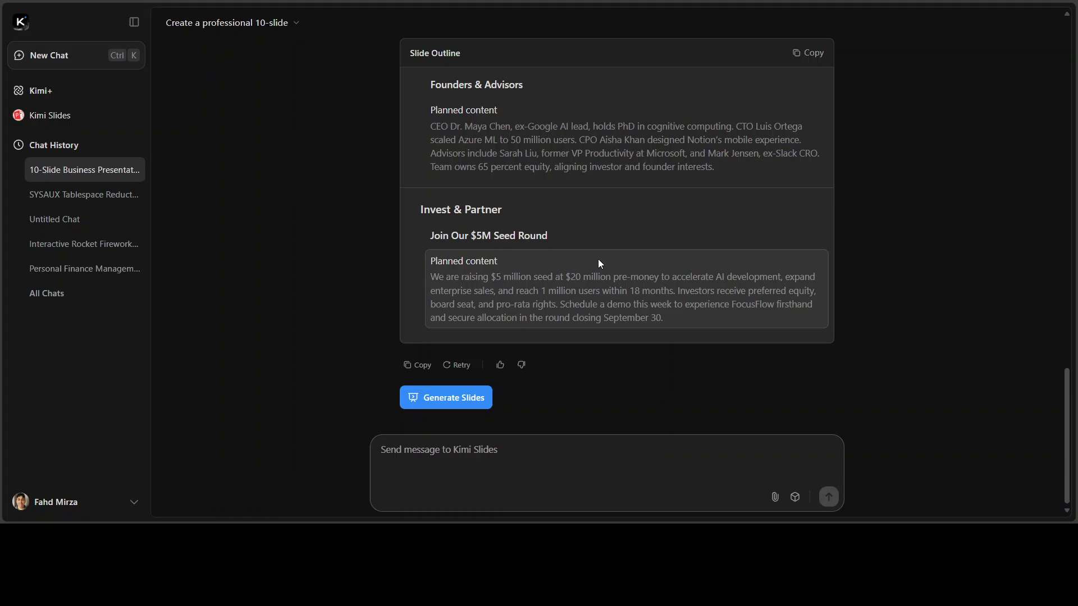
Step: Scroll through the 10-slide FocusFlow outline, then request slide generation to reach the template picker
{"action": "scroll", "coordinate": [679, 307], "scroll_direction": "up", "scroll_amount": 1}
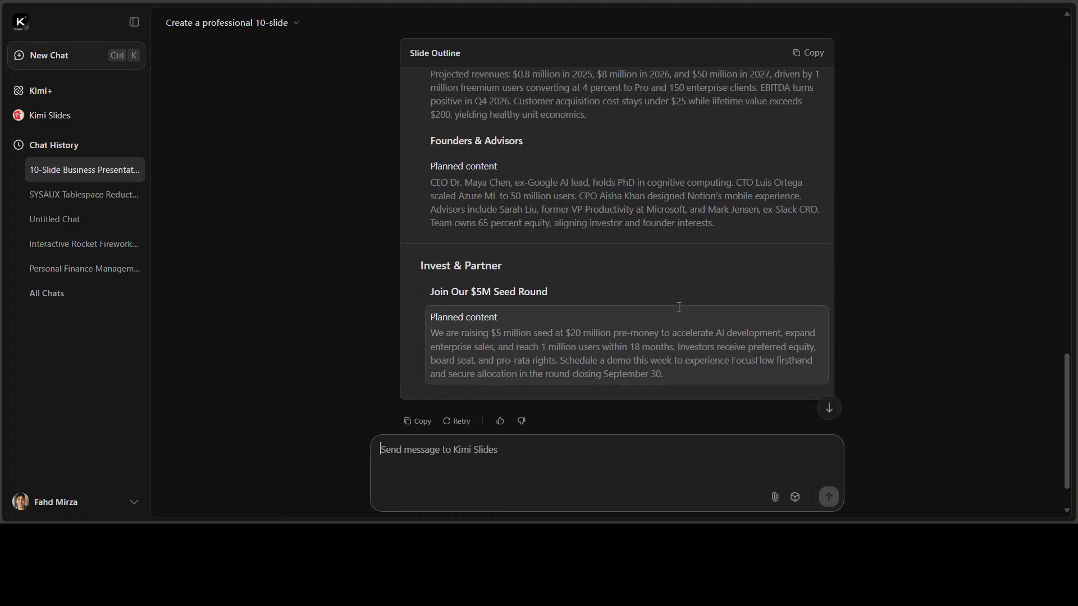
{"action": "scroll", "coordinate": [679, 308], "scroll_direction": "up", "scroll_amount": 2}
{"action": "scroll", "coordinate": [678, 307], "scroll_direction": "up", "scroll_amount": 4}
{"action": "scroll", "coordinate": [678, 307], "scroll_direction": "up", "scroll_amount": 4}
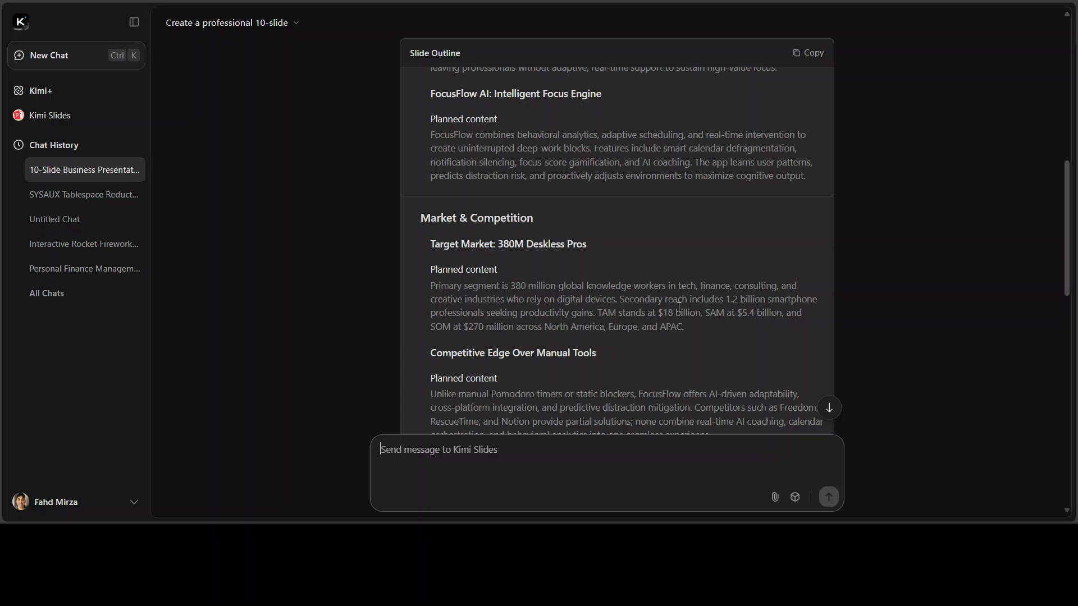
{"action": "scroll", "coordinate": [679, 306], "scroll_direction": "up", "scroll_amount": 4}
{"action": "scroll", "coordinate": [679, 308], "scroll_direction": "up", "scroll_amount": 2}
{"action": "scroll", "coordinate": [679, 309], "scroll_direction": "up", "scroll_amount": 2}
{"action": "scroll", "coordinate": [678, 311], "scroll_direction": "up", "scroll_amount": 2}
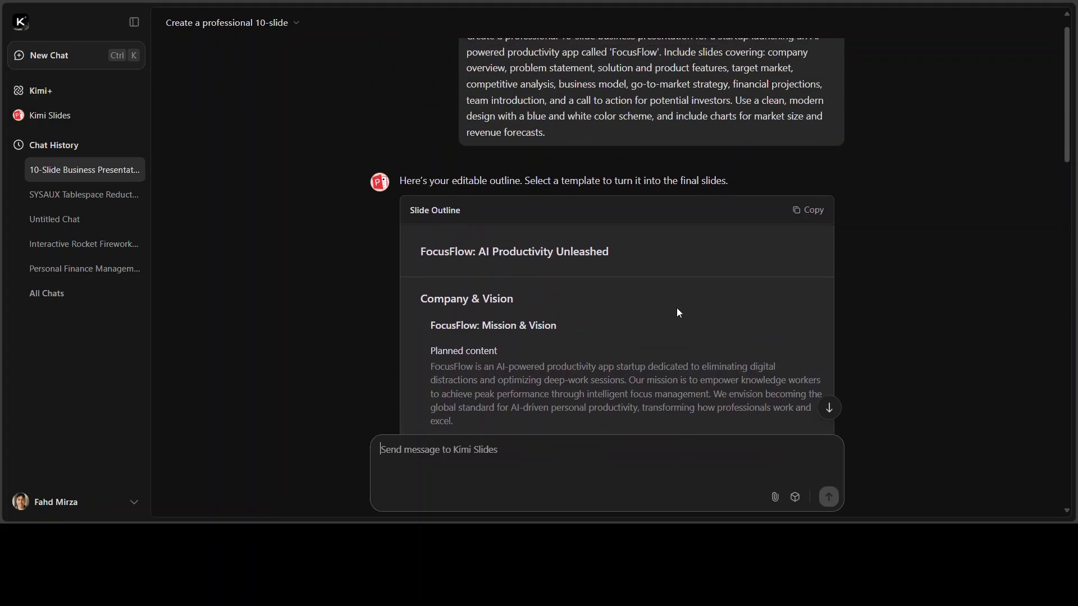
{"action": "scroll", "coordinate": [678, 312], "scroll_direction": "down", "scroll_amount": 2}
{"action": "scroll", "coordinate": [677, 309], "scroll_direction": "down", "scroll_amount": 1}
{"action": "scroll", "coordinate": [655, 290], "scroll_direction": "down", "scroll_amount": 2}
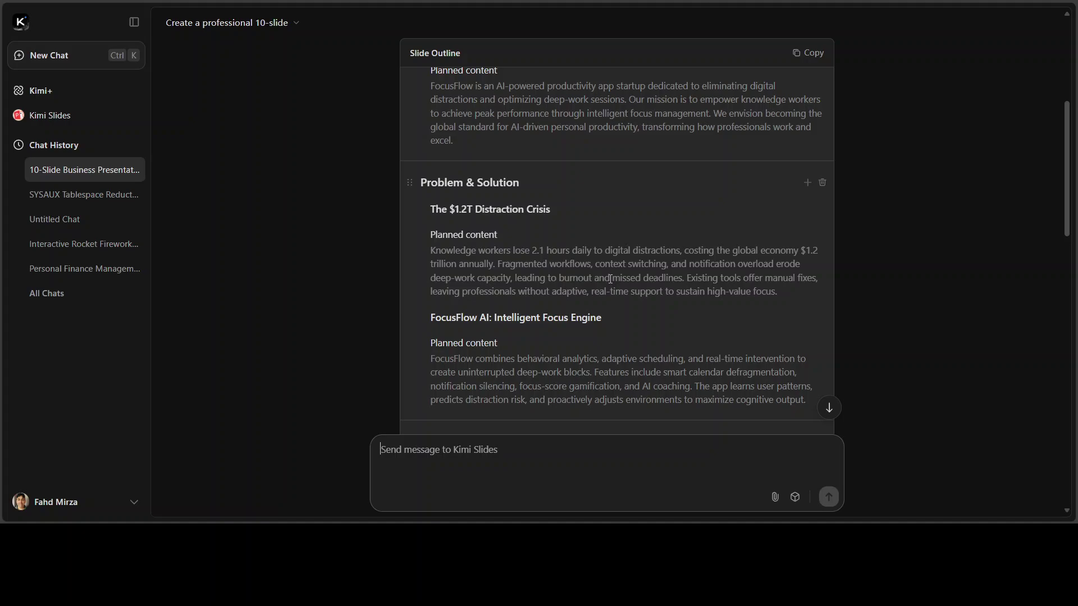
{"action": "scroll", "coordinate": [584, 270], "scroll_direction": "down", "scroll_amount": 3}
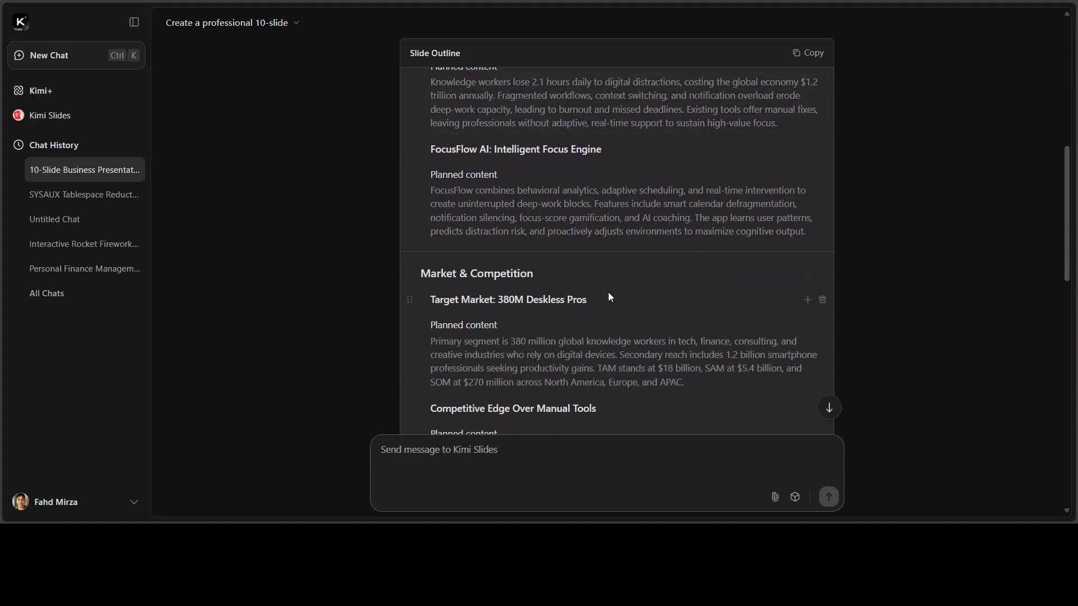
{"action": "scroll", "coordinate": [611, 297], "scroll_direction": "down", "scroll_amount": 1}
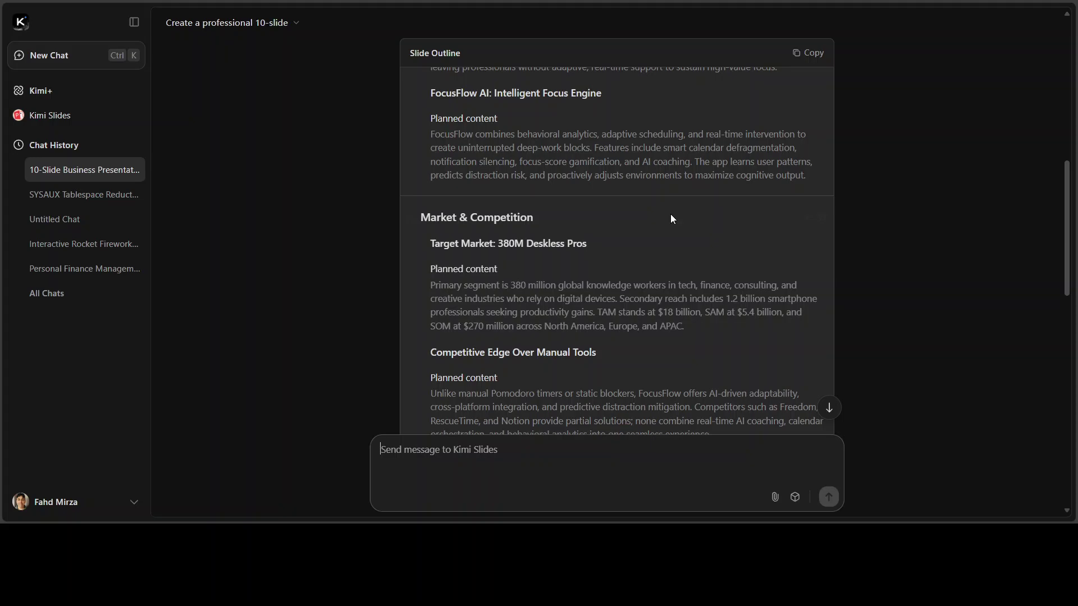
{"action": "scroll", "coordinate": [671, 218], "scroll_direction": "down", "scroll_amount": 3}
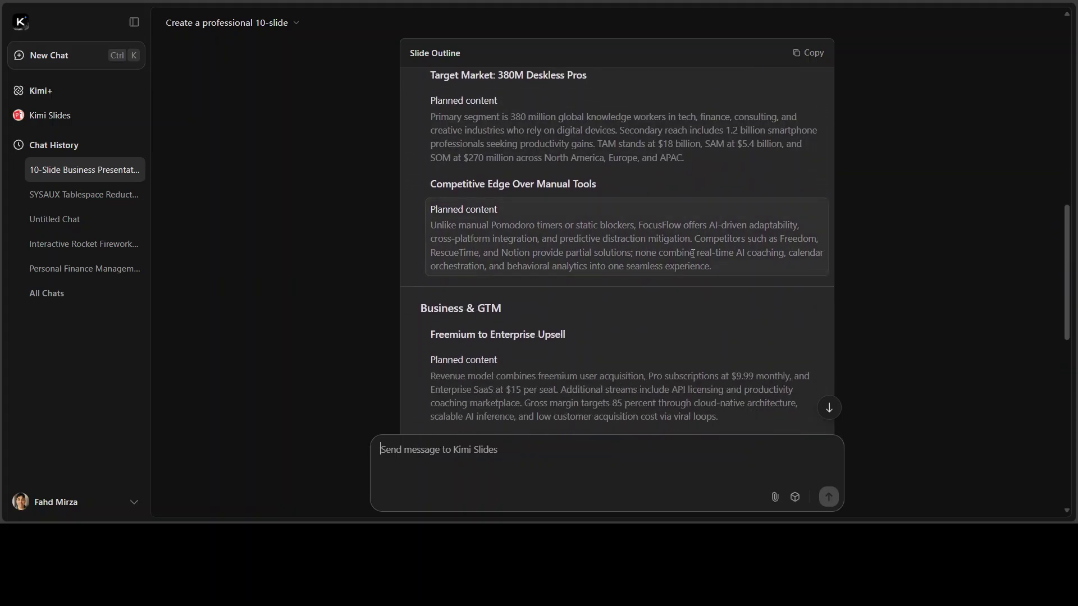
{"action": "scroll", "coordinate": [651, 185], "scroll_direction": "down", "scroll_amount": 4}
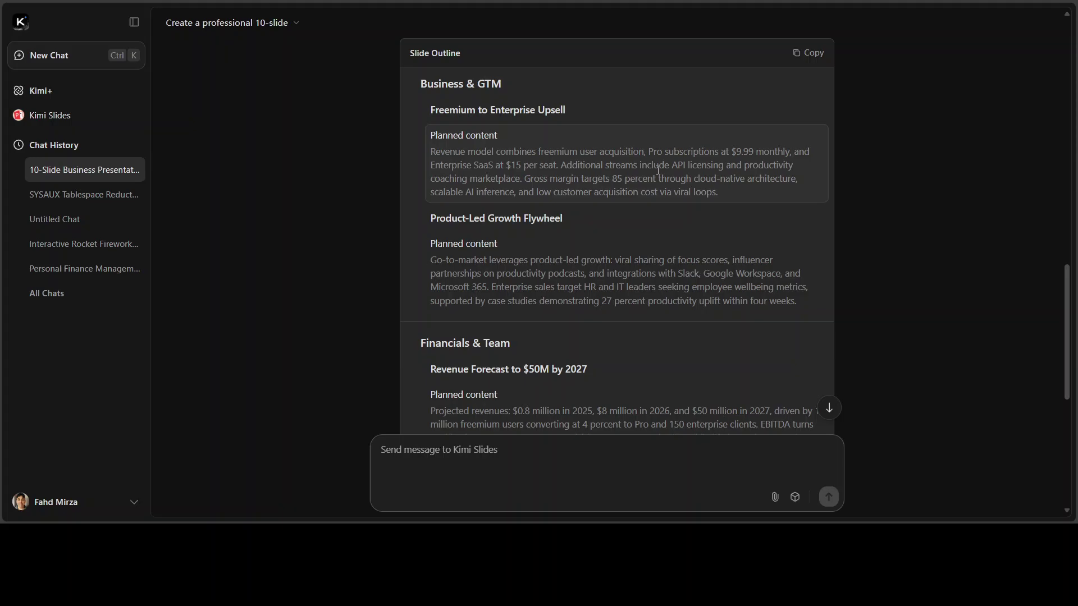
{"action": "scroll", "coordinate": [689, 225], "scroll_direction": "down", "scroll_amount": 5}
{"action": "scroll", "coordinate": [695, 227], "scroll_direction": "down", "scroll_amount": 2}
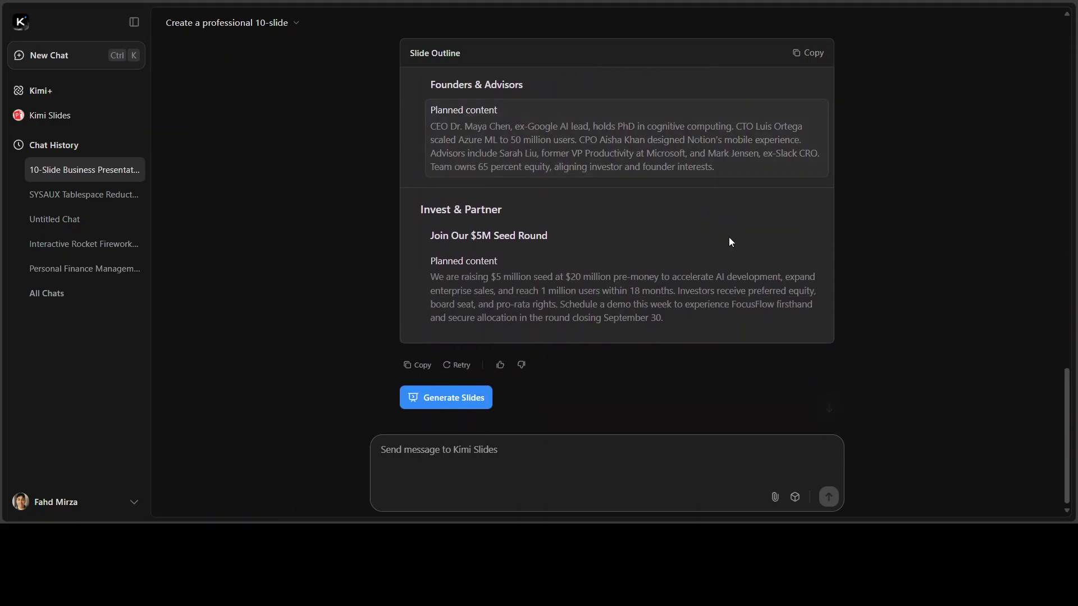
{"action": "left_click", "coordinate": [488, 407]}
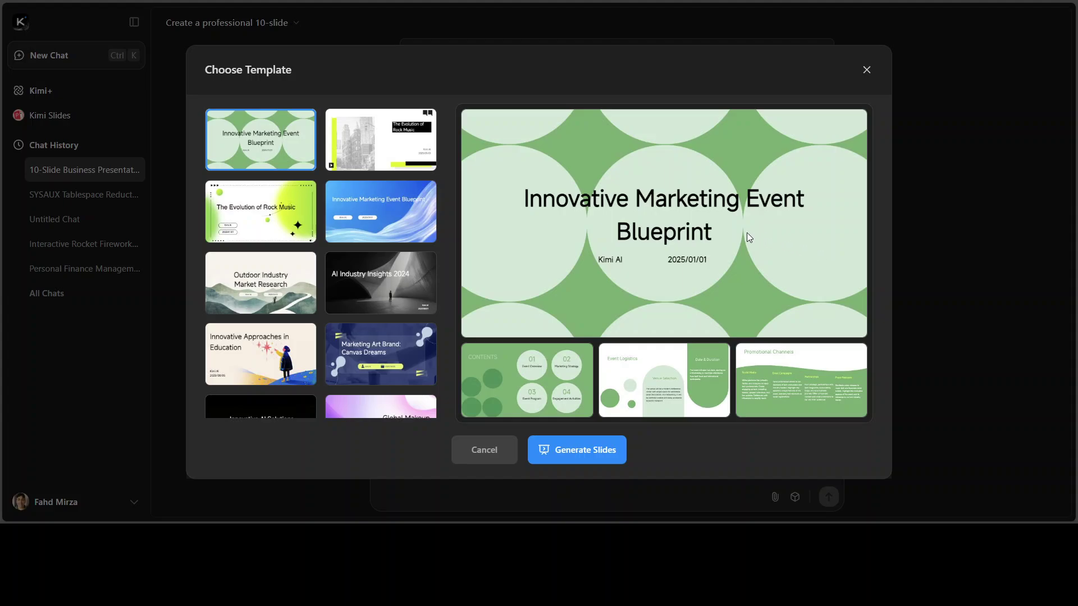
Step: Choose the Outdoor Industry Market Research template and generate the 19-slide FocusFlow deck
{"action": "scroll", "coordinate": [388, 191], "scroll_direction": "down", "scroll_amount": 1}
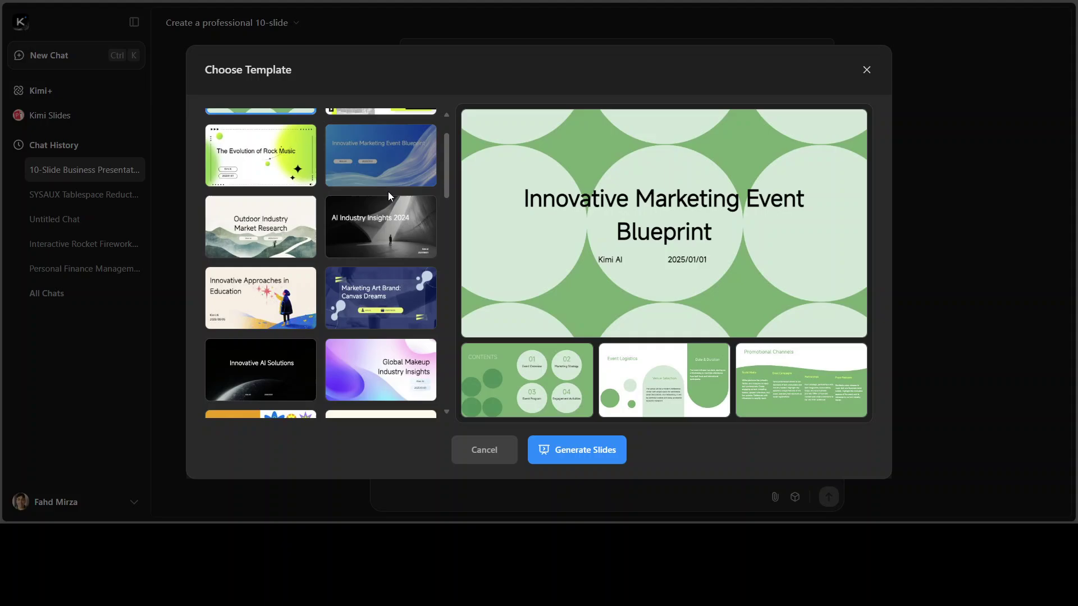
{"action": "scroll", "coordinate": [388, 194], "scroll_direction": "down", "scroll_amount": 1}
{"action": "scroll", "coordinate": [388, 193], "scroll_direction": "down", "scroll_amount": 1}
{"action": "scroll", "coordinate": [389, 196], "scroll_direction": "down", "scroll_amount": 1}
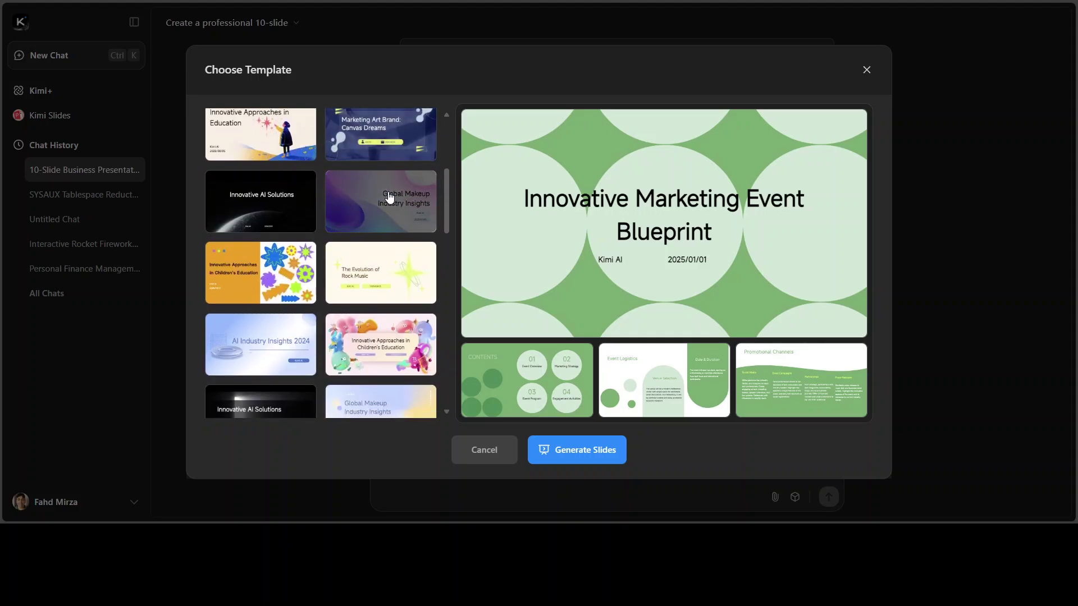
{"action": "scroll", "coordinate": [389, 197], "scroll_direction": "down", "scroll_amount": 2}
{"action": "scroll", "coordinate": [390, 196], "scroll_direction": "down", "scroll_amount": 1}
{"action": "scroll", "coordinate": [390, 196], "scroll_direction": "down", "scroll_amount": 1}
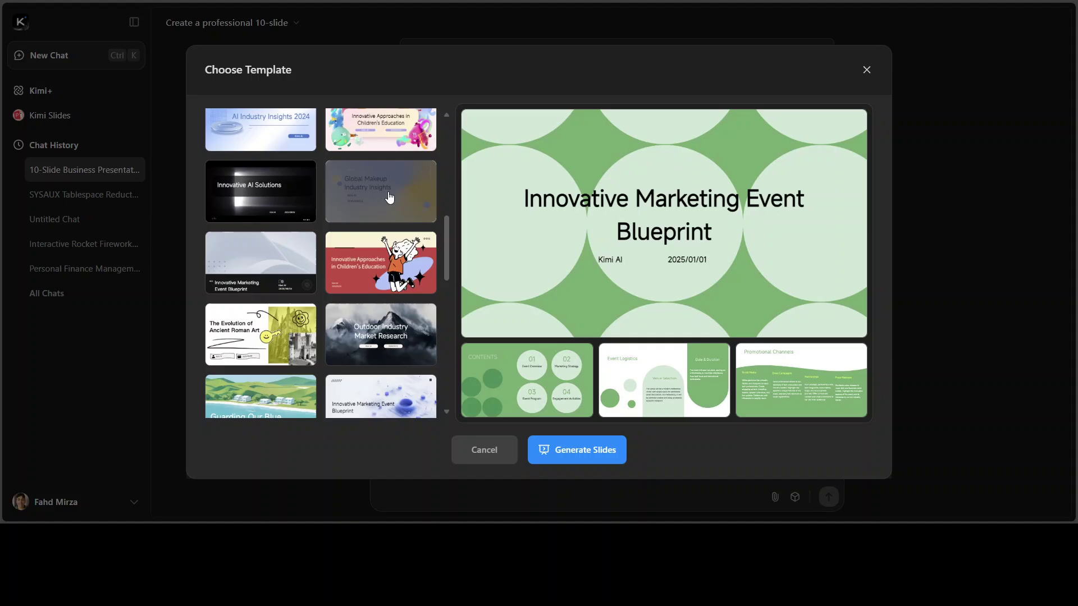
{"action": "scroll", "coordinate": [389, 197], "scroll_direction": "down", "scroll_amount": 2}
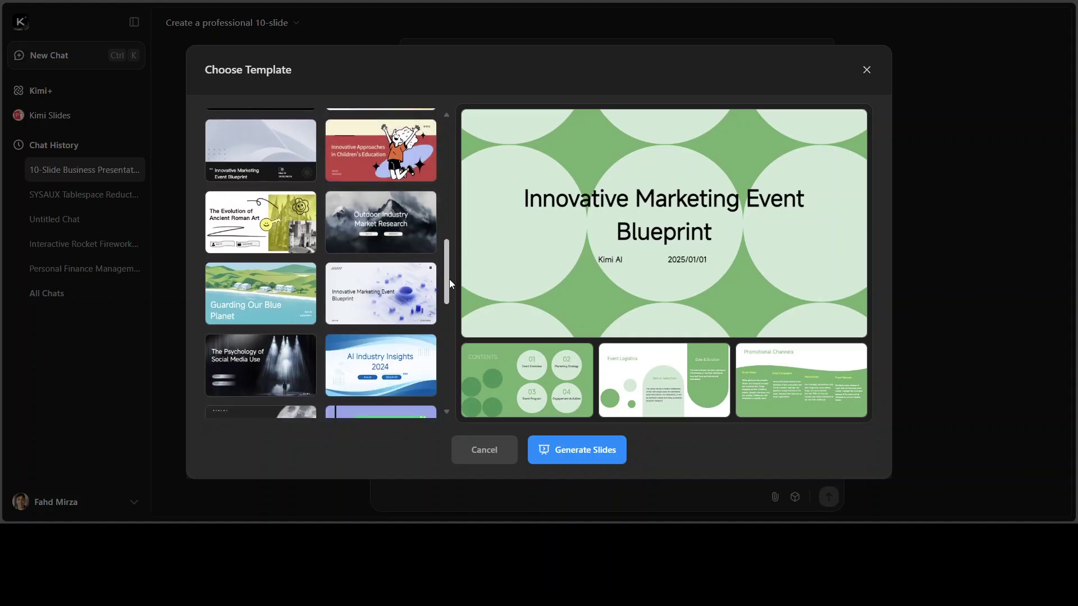
{"action": "scroll", "coordinate": [396, 270], "scroll_direction": "down", "scroll_amount": 1}
{"action": "scroll", "coordinate": [396, 269], "scroll_direction": "down", "scroll_amount": 1}
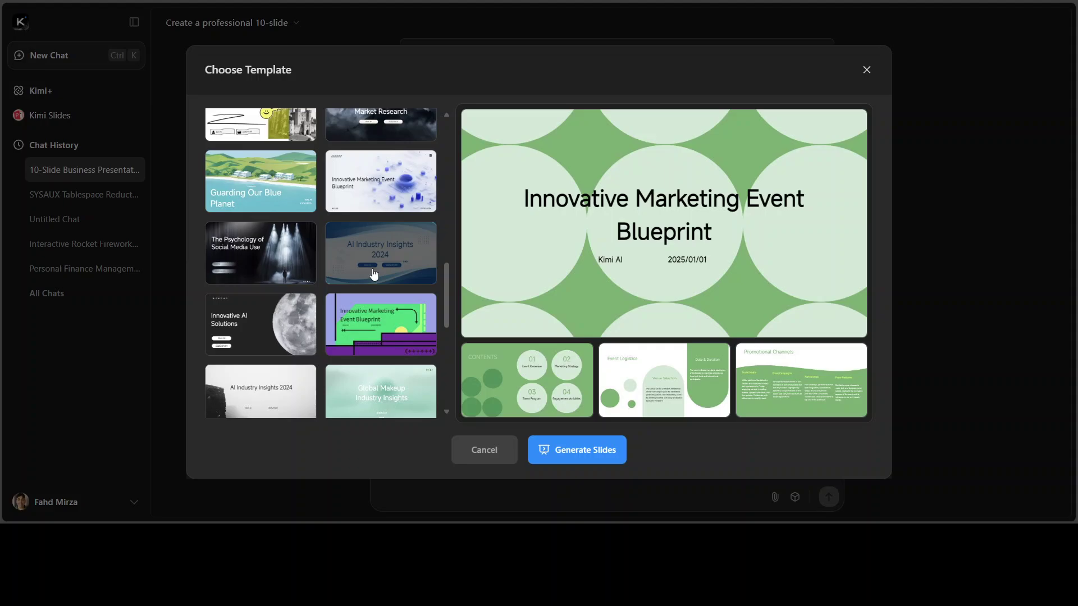
{"action": "scroll", "coordinate": [369, 238], "scroll_direction": "down", "scroll_amount": 2}
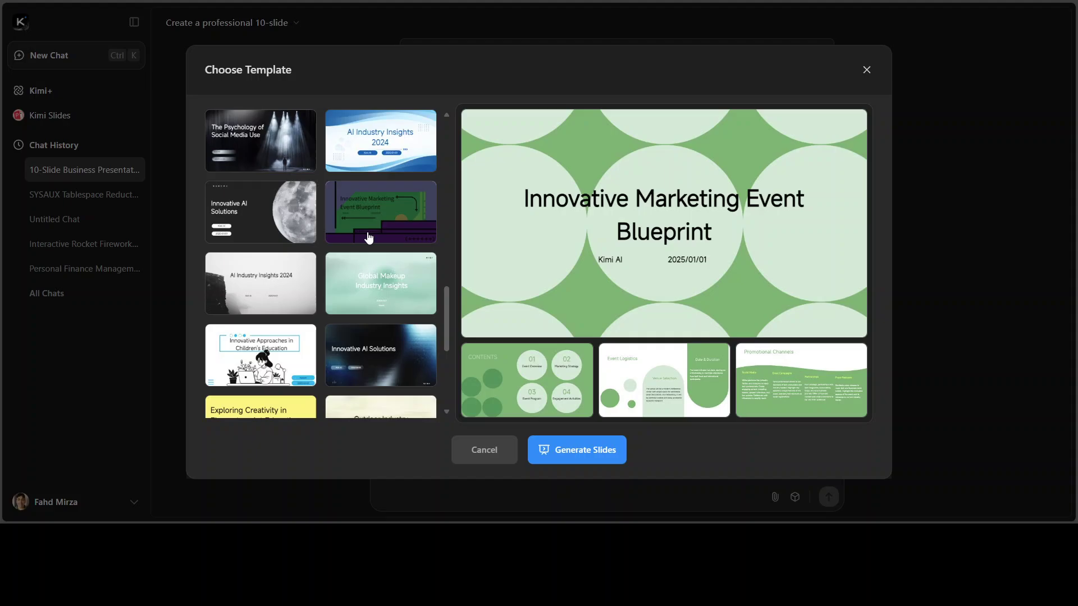
{"action": "scroll", "coordinate": [369, 238], "scroll_direction": "down", "scroll_amount": 2}
{"action": "scroll", "coordinate": [369, 238], "scroll_direction": "down", "scroll_amount": 2}
{"action": "scroll", "coordinate": [369, 238], "scroll_direction": "down", "scroll_amount": 1}
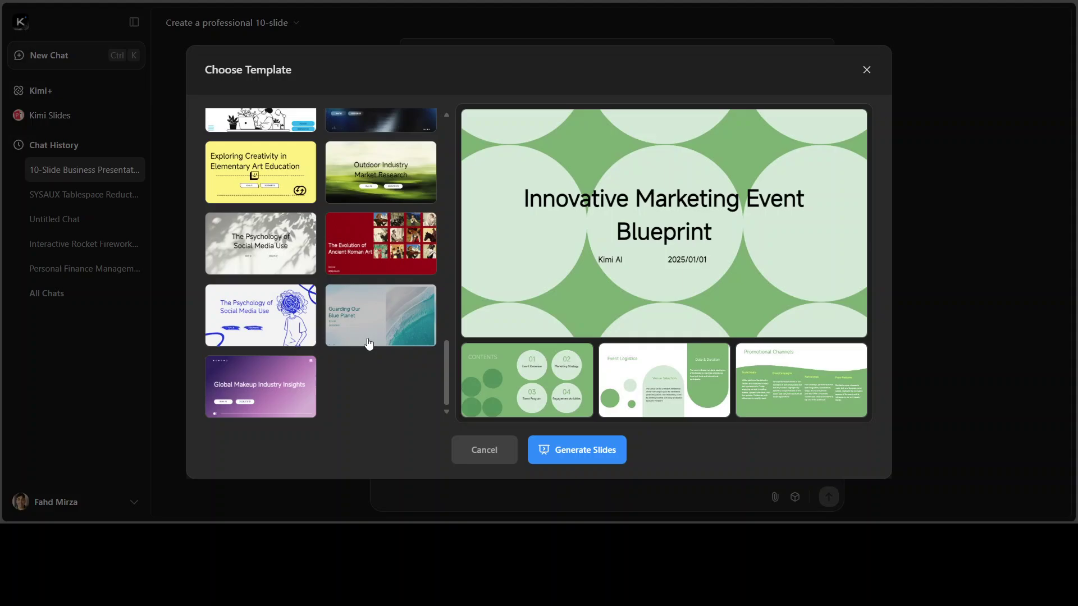
{"action": "scroll", "coordinate": [362, 343], "scroll_direction": "up", "scroll_amount": 2}
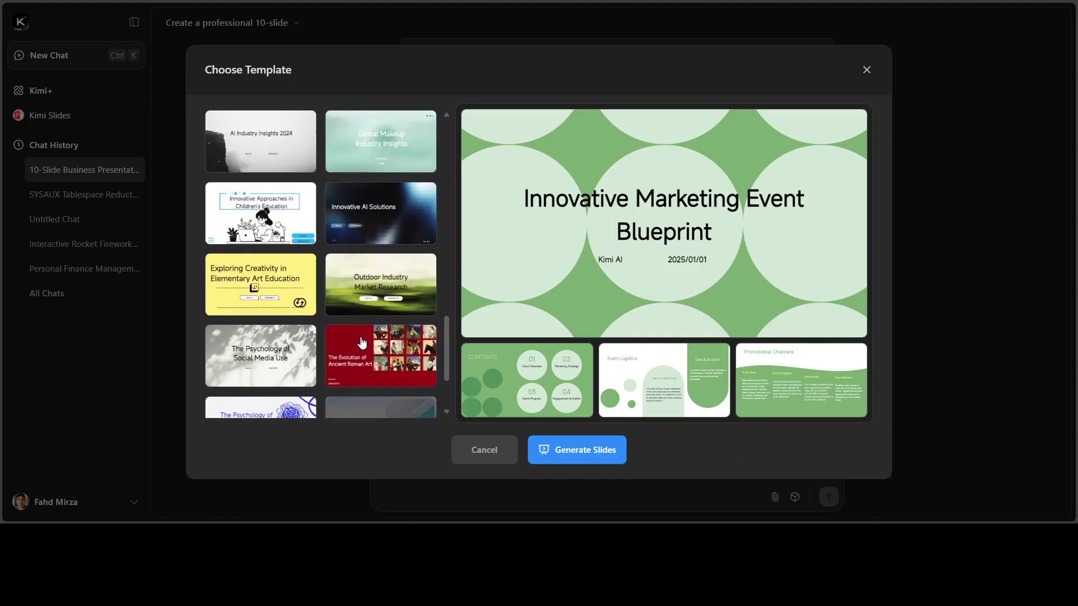
{"action": "scroll", "coordinate": [365, 343], "scroll_direction": "up", "scroll_amount": 1}
{"action": "scroll", "coordinate": [370, 345], "scroll_direction": "up", "scroll_amount": 1}
{"action": "scroll", "coordinate": [379, 348], "scroll_direction": "up", "scroll_amount": 2}
{"action": "scroll", "coordinate": [382, 349], "scroll_direction": "up", "scroll_amount": 3}
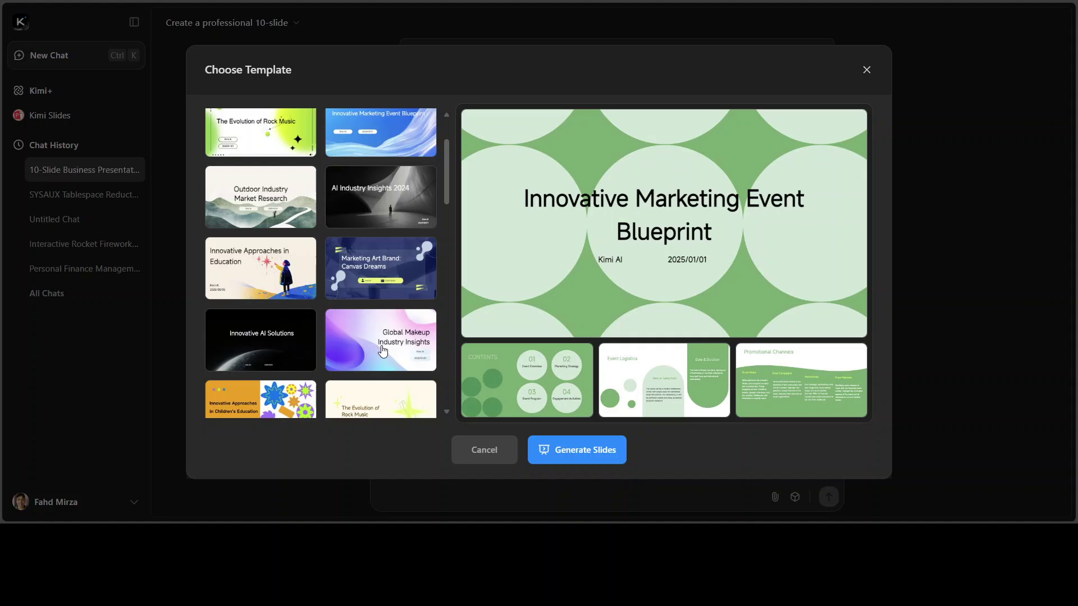
{"action": "scroll", "coordinate": [385, 345], "scroll_direction": "up", "scroll_amount": 2}
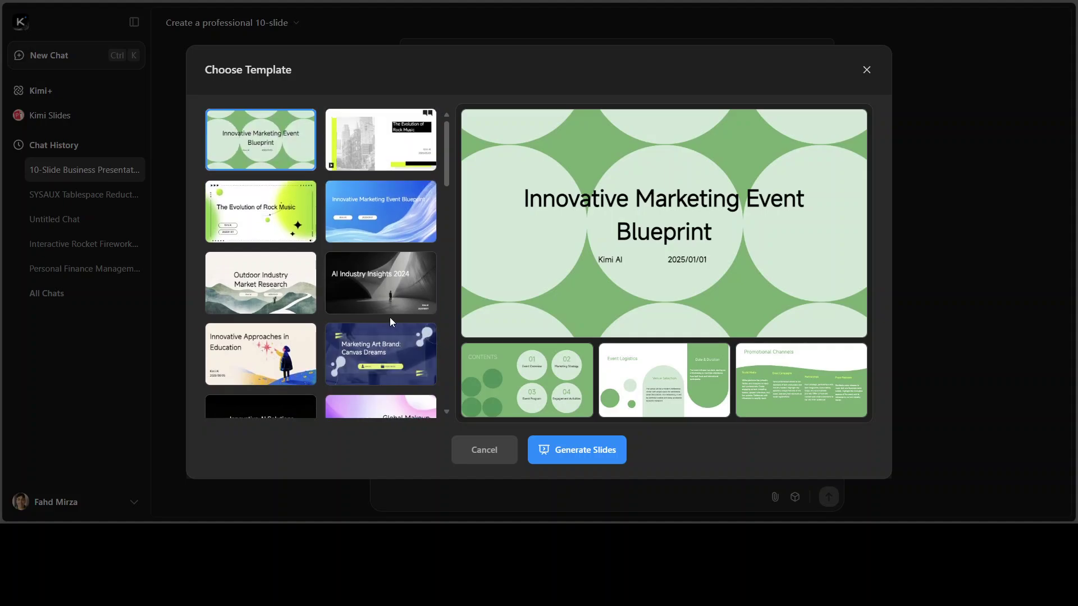
{"action": "scroll", "coordinate": [391, 320], "scroll_direction": "down", "scroll_amount": 3}
{"action": "scroll", "coordinate": [392, 312], "scroll_direction": "down", "scroll_amount": 2}
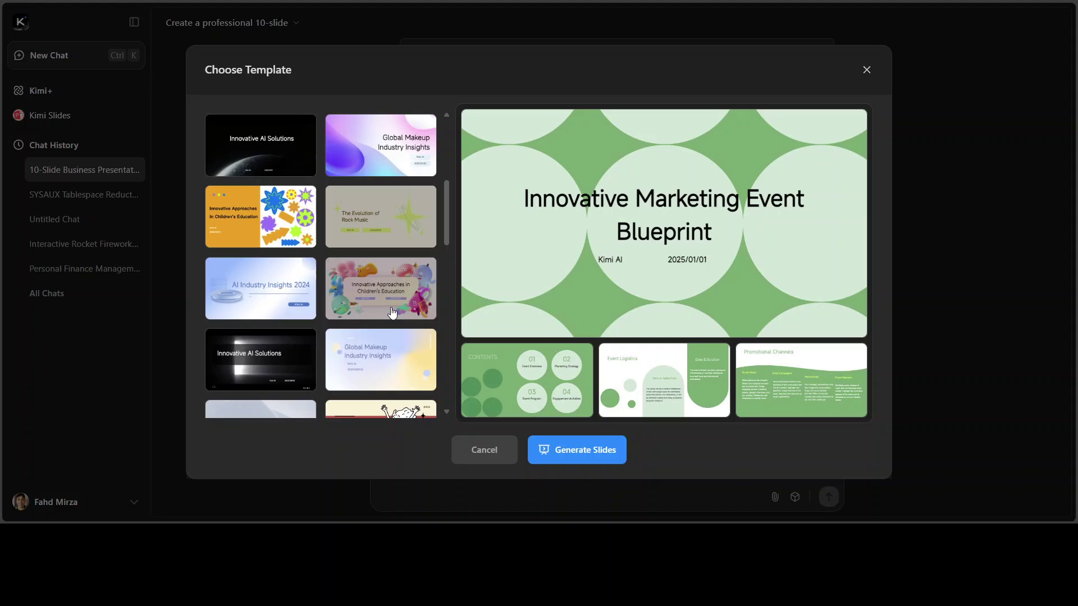
{"action": "scroll", "coordinate": [392, 312], "scroll_direction": "down", "scroll_amount": 1}
{"action": "scroll", "coordinate": [392, 313], "scroll_direction": "down", "scroll_amount": 1}
{"action": "scroll", "coordinate": [392, 312], "scroll_direction": "down", "scroll_amount": 2}
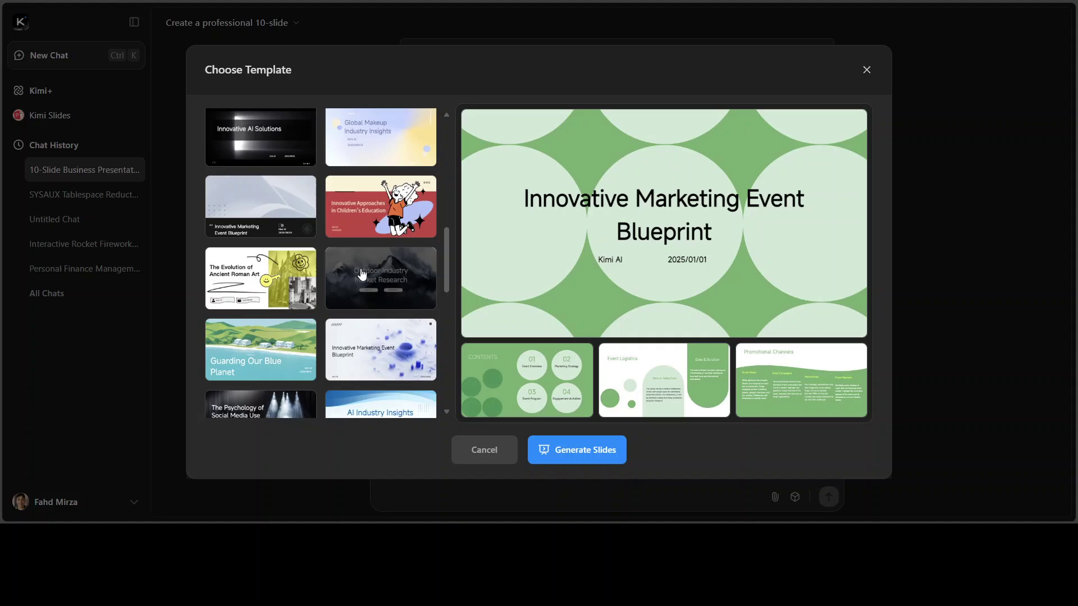
{"action": "left_click", "coordinate": [363, 275]}
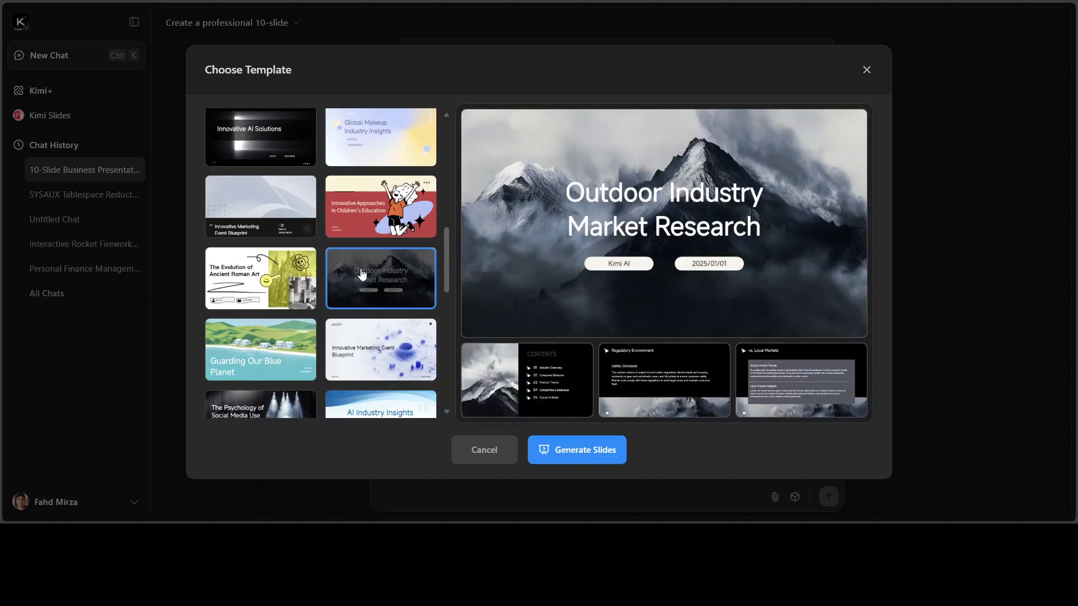
{"action": "left_click", "coordinate": [594, 459]}
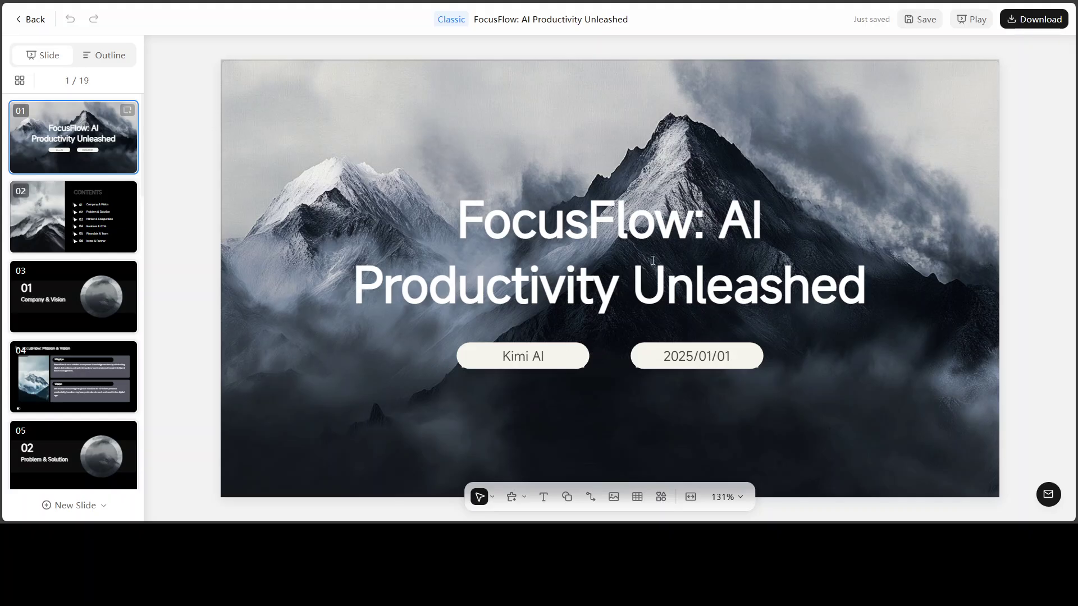
Step: Select the cover slide's title, then go to slide 02, the six-section CONTENTS agenda
{"action": "left_click", "coordinate": [635, 231]}
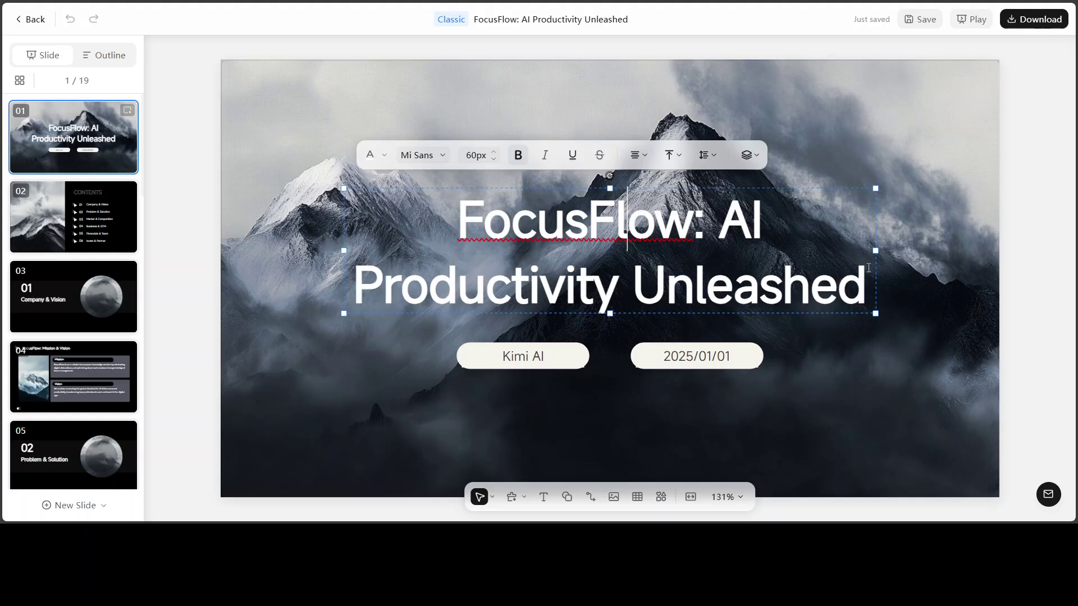
{"action": "left_click", "coordinate": [135, 188]}
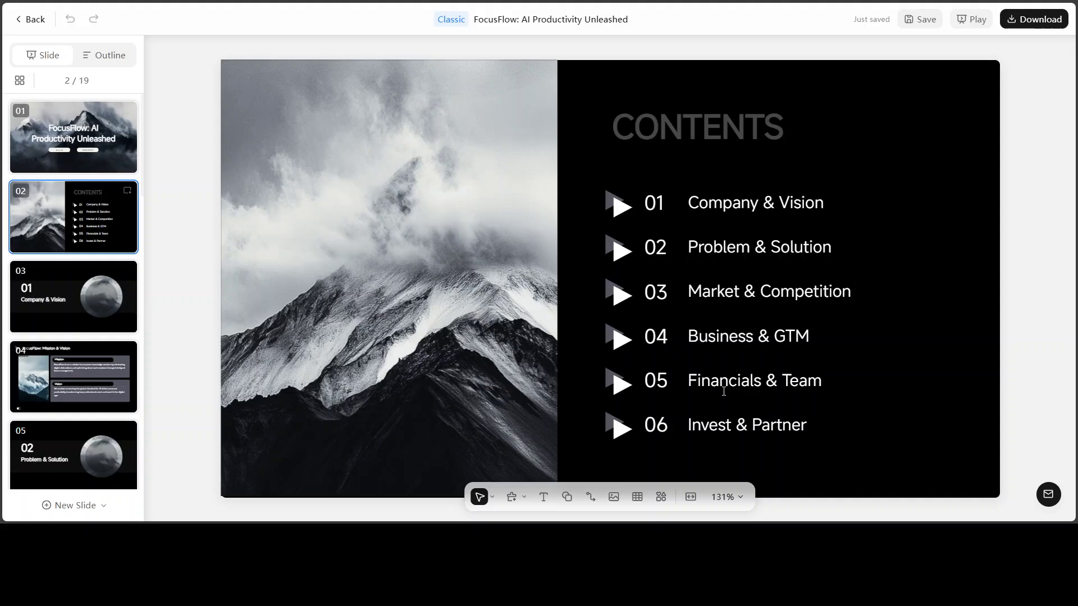
Step: Browse slides 03–06, from Company & Vision through Mission & Vision to The $1.2T Distraction Crisis
{"action": "left_click", "coordinate": [68, 285]}
{"action": "mouse_move", "coordinate": [73, 377]}
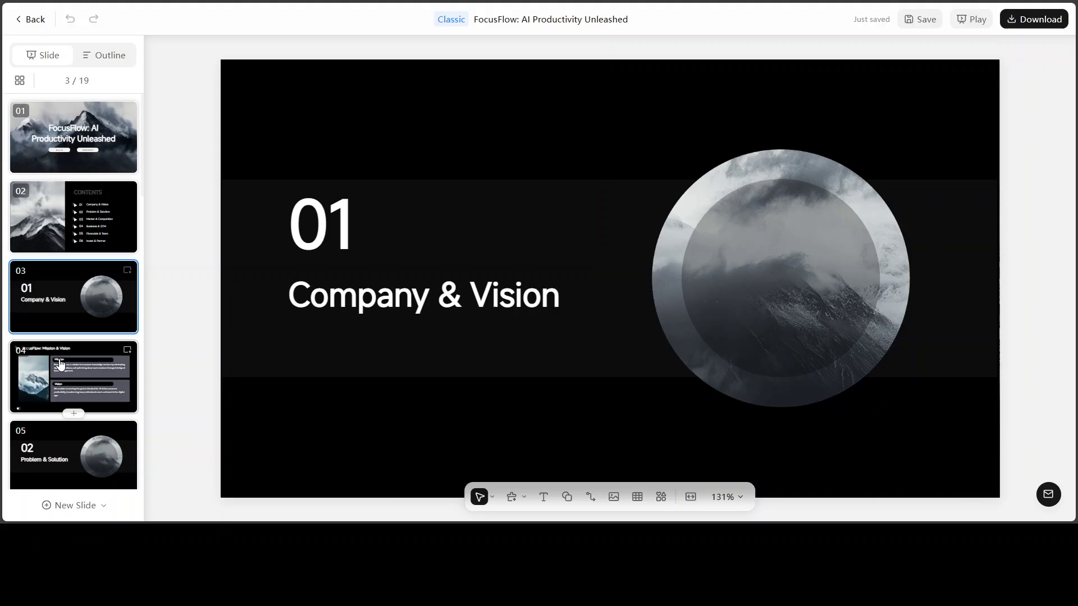
{"action": "left_click", "coordinate": [61, 364]}
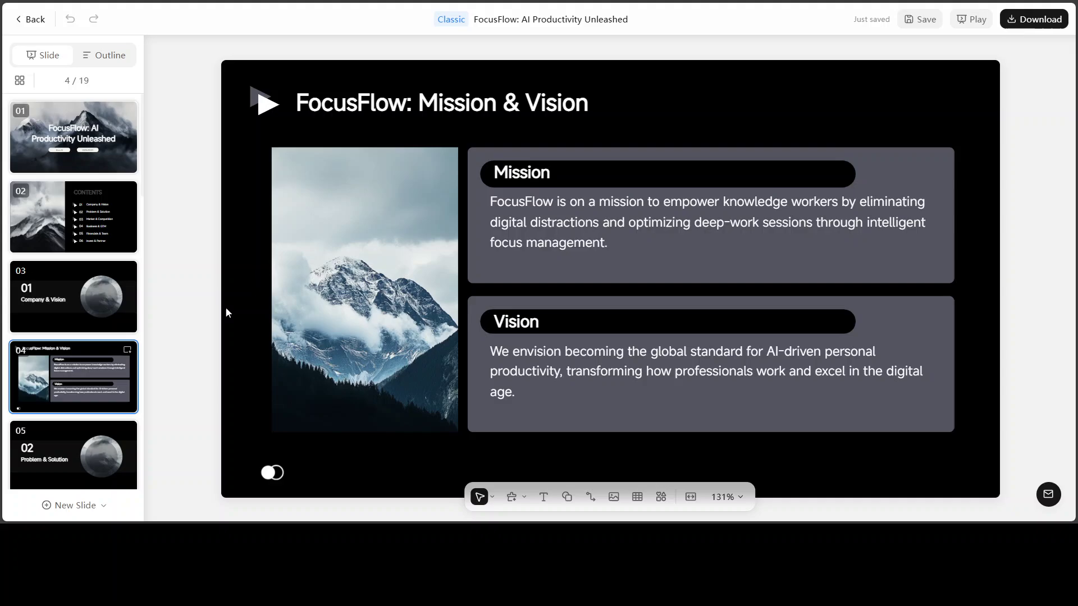
{"action": "scroll", "coordinate": [70, 264], "scroll_direction": "down", "scroll_amount": 3}
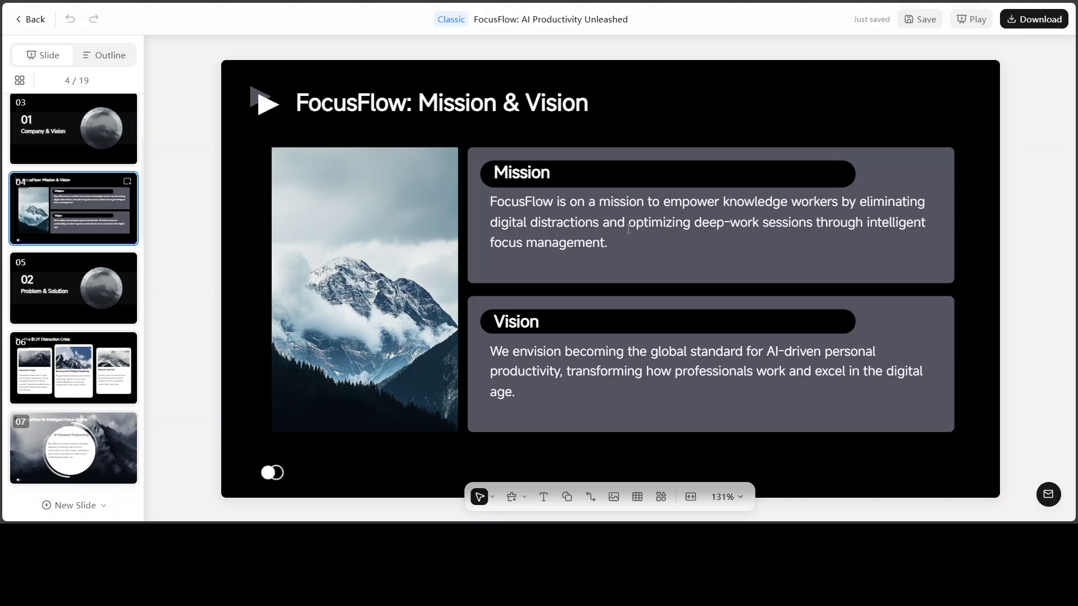
{"action": "left_click", "coordinate": [628, 228]}
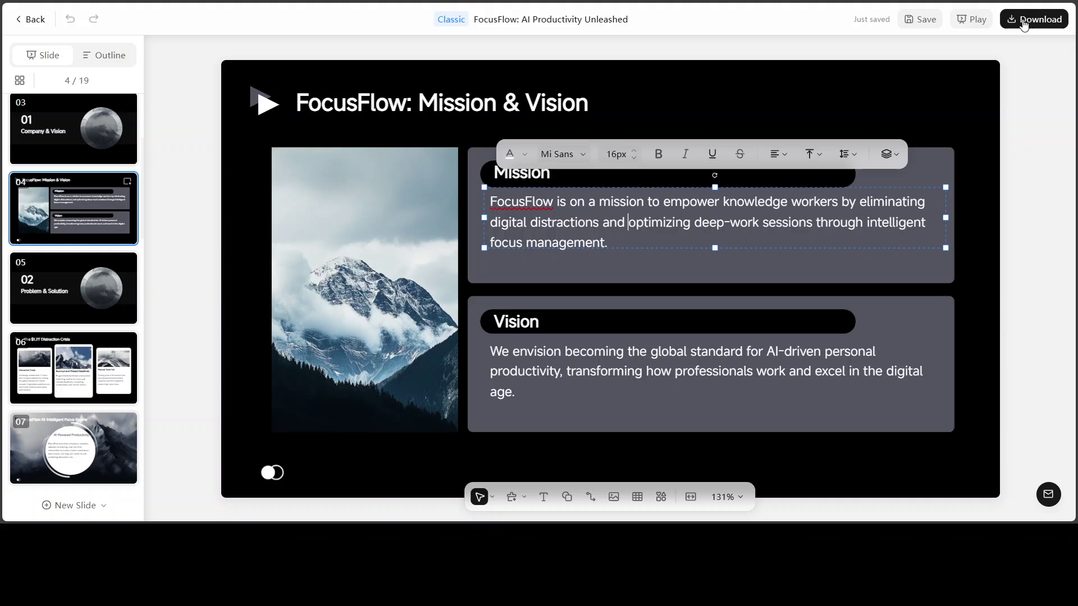
{"action": "left_click", "coordinate": [52, 298]}
{"action": "scroll", "coordinate": [100, 303], "scroll_direction": "down", "scroll_amount": 2}
{"action": "left_click", "coordinate": [62, 257]}
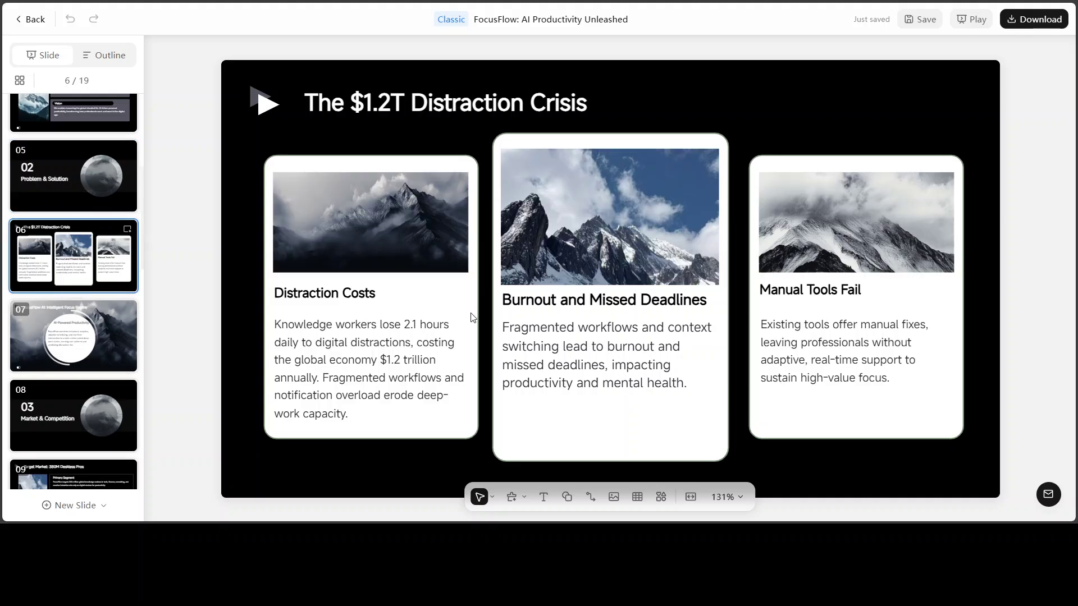
Step: View slides 07–11, from Intelligent Focus Engine through Target Market and Competitive Edge to Business & GTM
{"action": "scroll", "coordinate": [75, 290], "scroll_direction": "down", "scroll_amount": 2}
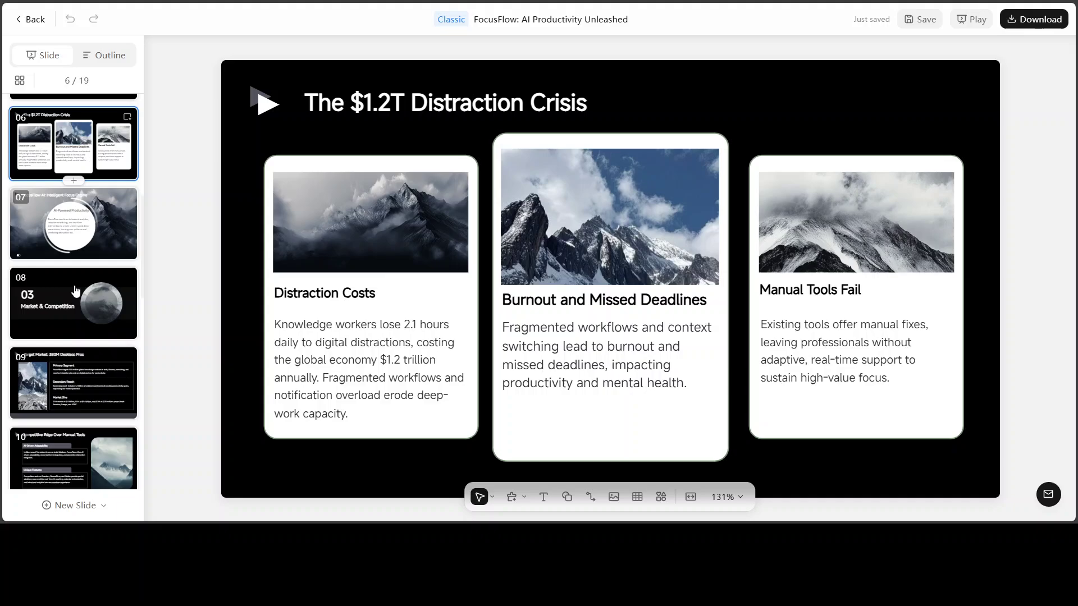
{"action": "left_click", "coordinate": [41, 211]}
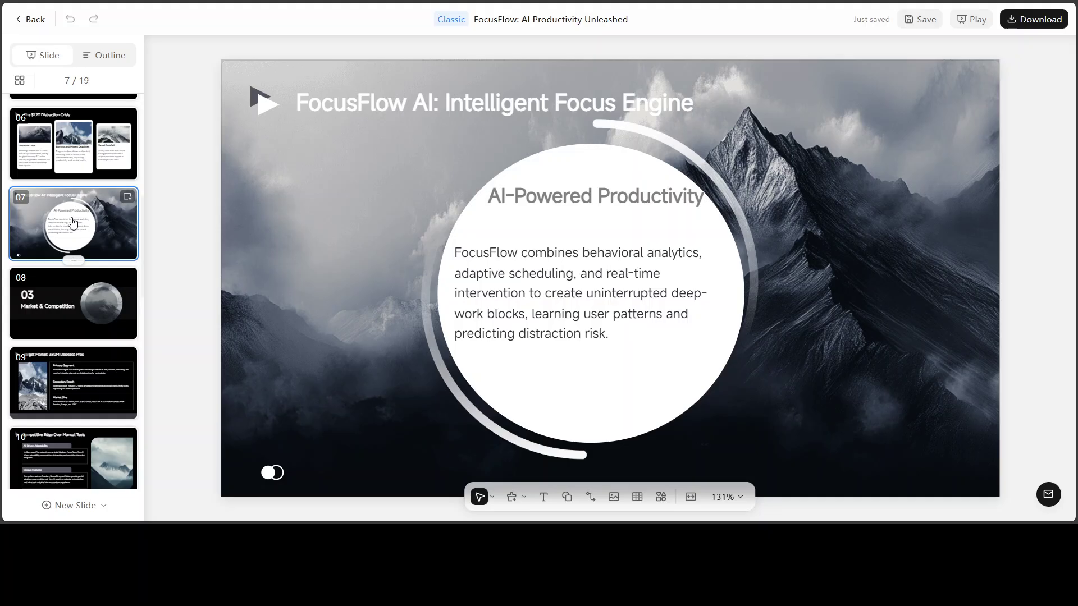
{"action": "scroll", "coordinate": [72, 222], "scroll_direction": "down", "scroll_amount": 1}
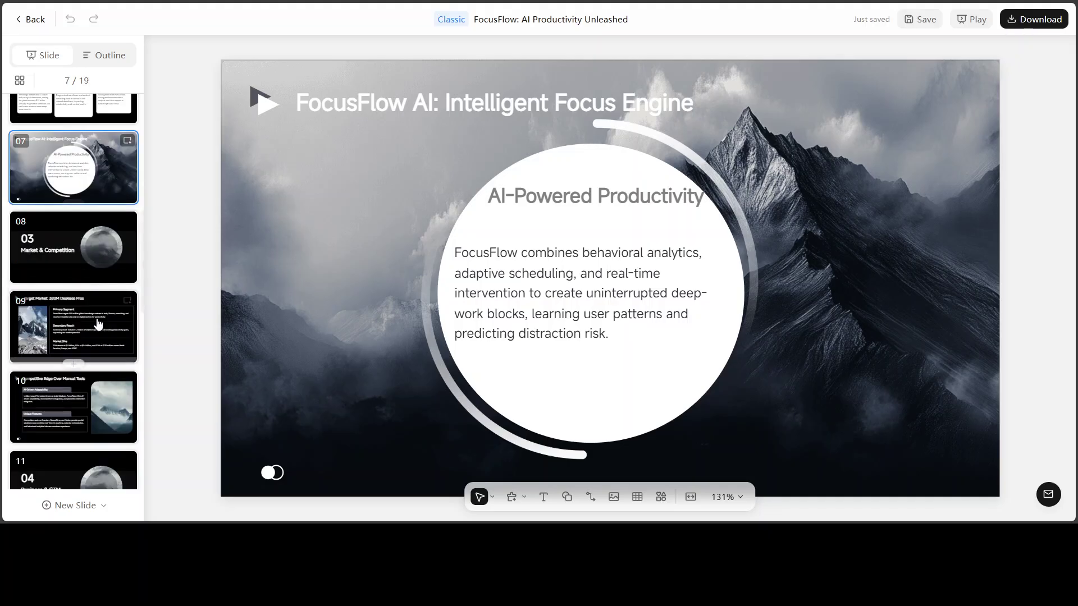
{"action": "left_click", "coordinate": [57, 244]}
{"action": "scroll", "coordinate": [57, 243], "scroll_direction": "down", "scroll_amount": 1}
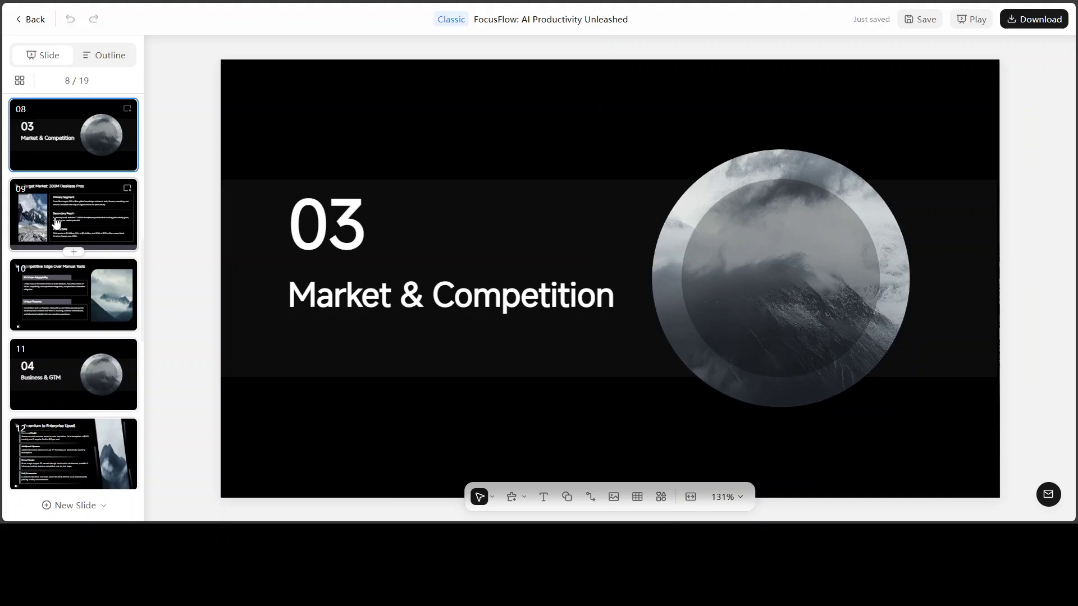
{"action": "left_click", "coordinate": [55, 237]}
{"action": "mouse_move", "coordinate": [73, 295]}
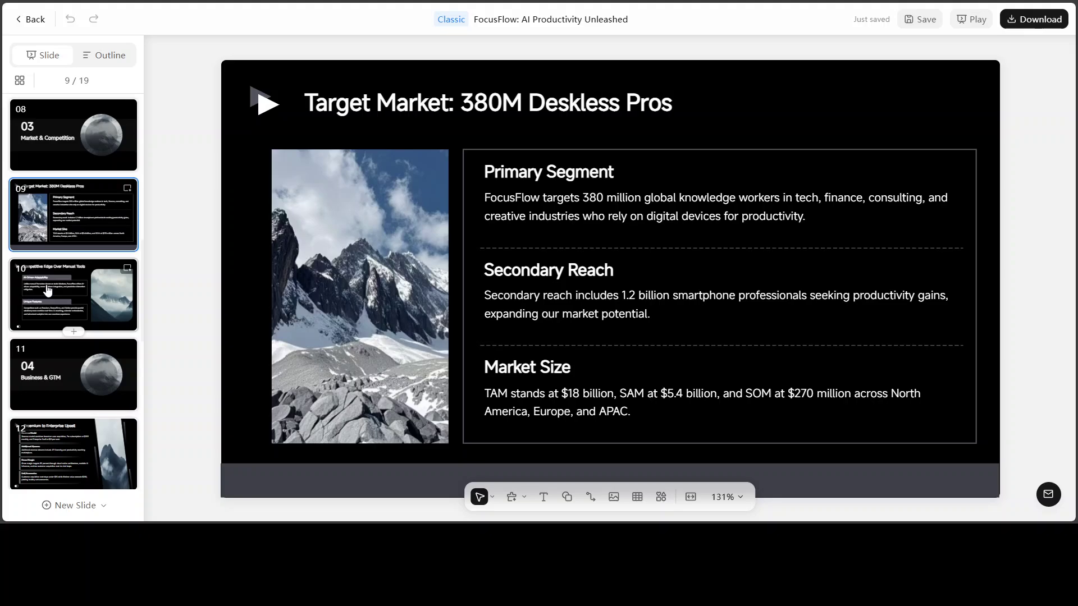
{"action": "left_click", "coordinate": [48, 291]}
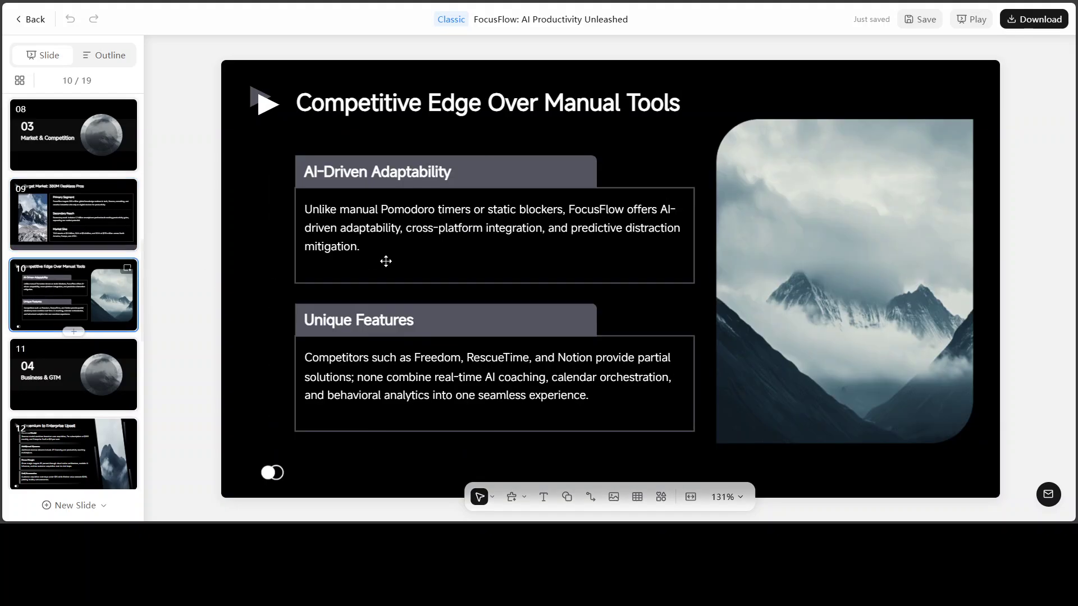
{"action": "scroll", "coordinate": [132, 228], "scroll_direction": "down", "scroll_amount": 1}
{"action": "scroll", "coordinate": [132, 228], "scroll_direction": "down", "scroll_amount": 3}
{"action": "left_click", "coordinate": [50, 163]}
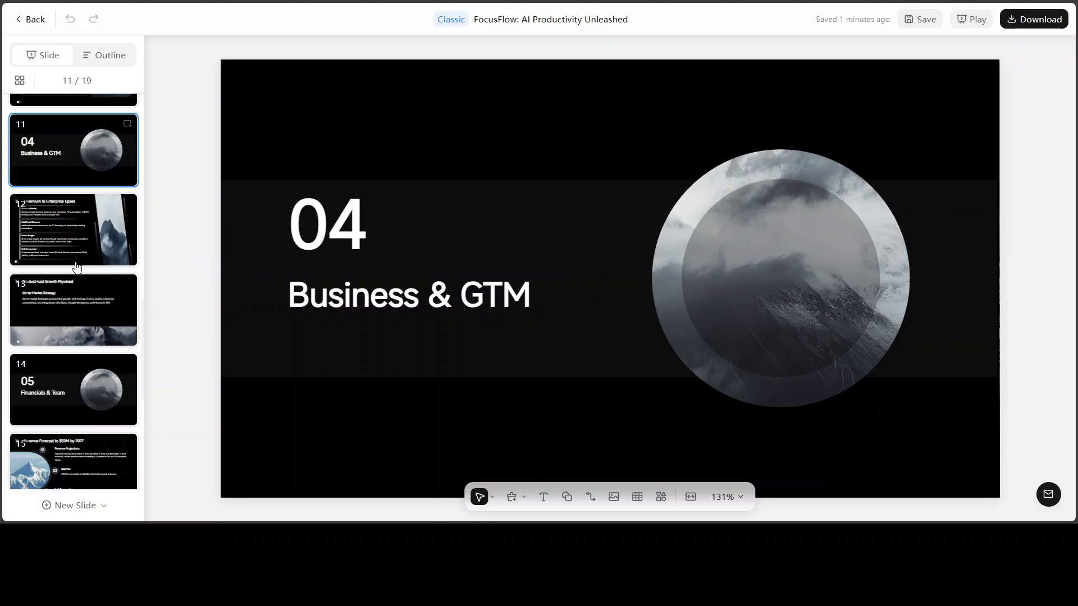
Step: View slides 12–19, covering upsell, growth flywheel, revenue forecast, founders, and the $5M seed round, ending on THANK YOU
{"action": "left_click", "coordinate": [57, 236]}
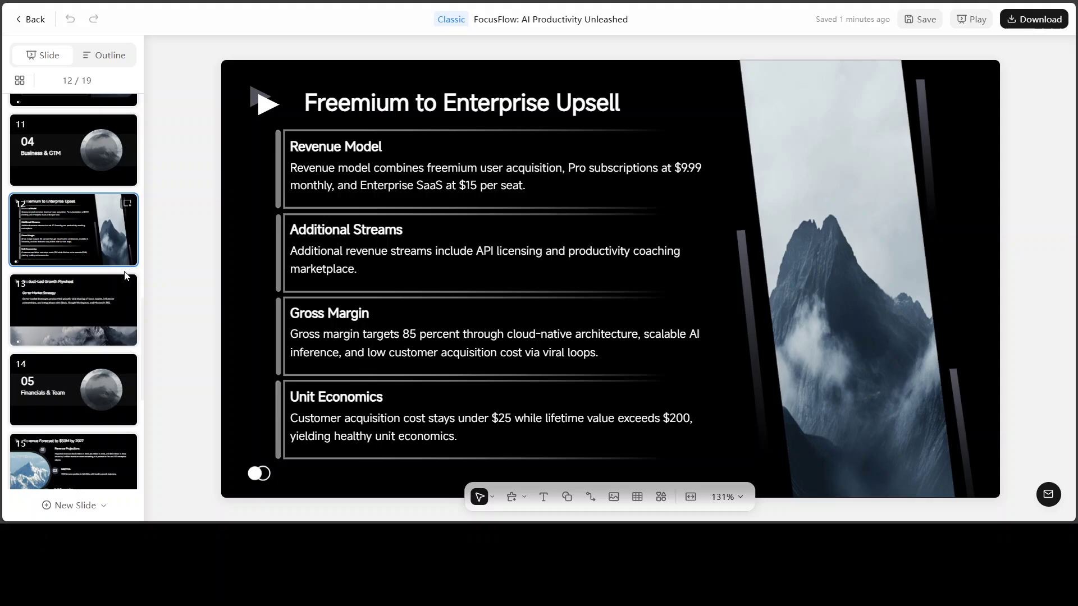
{"action": "left_click", "coordinate": [73, 300]}
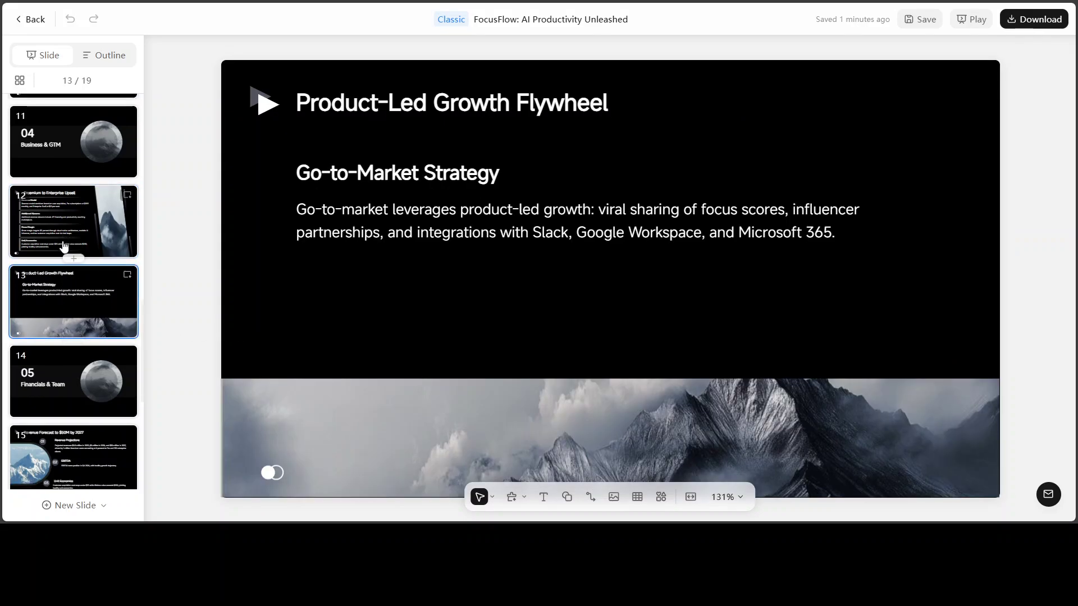
{"action": "scroll", "coordinate": [67, 247], "scroll_direction": "down", "scroll_amount": 3}
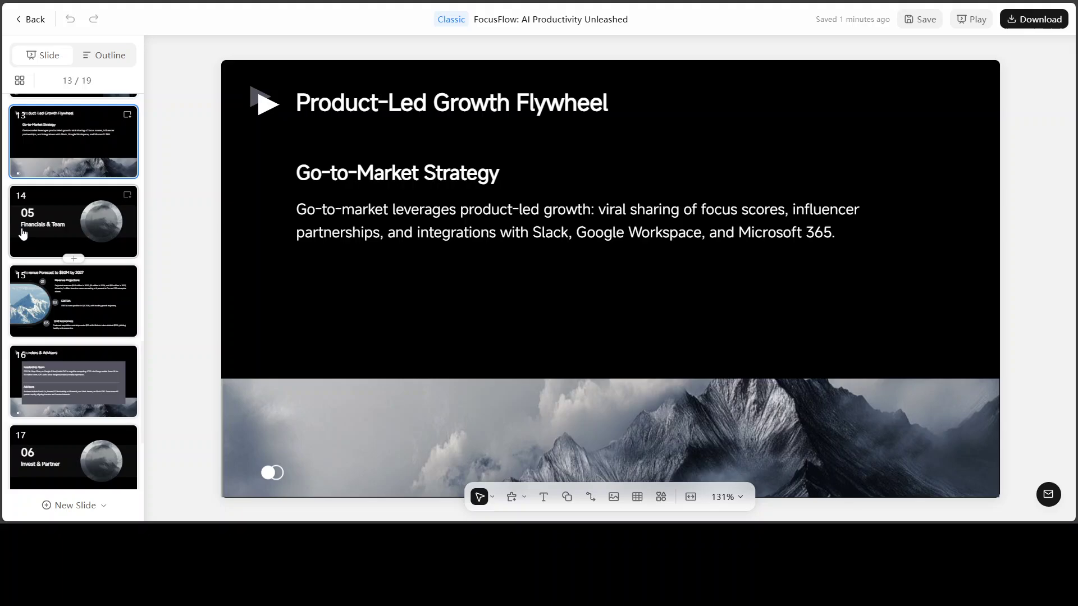
{"action": "left_click", "coordinate": [35, 217]}
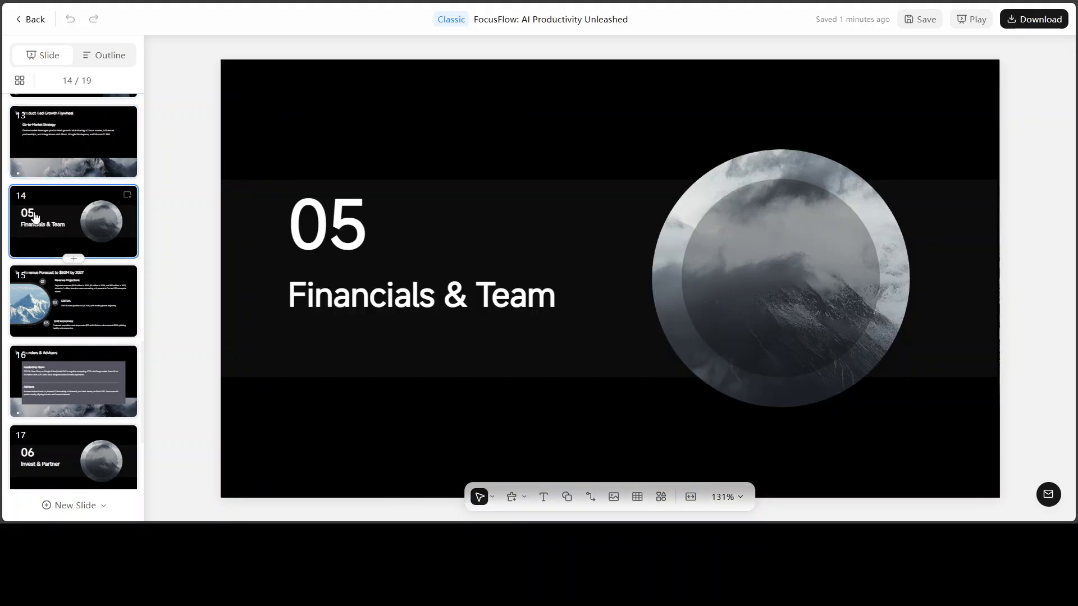
{"action": "scroll", "coordinate": [35, 218], "scroll_direction": "down", "scroll_amount": 2}
{"action": "left_click", "coordinate": [59, 180]}
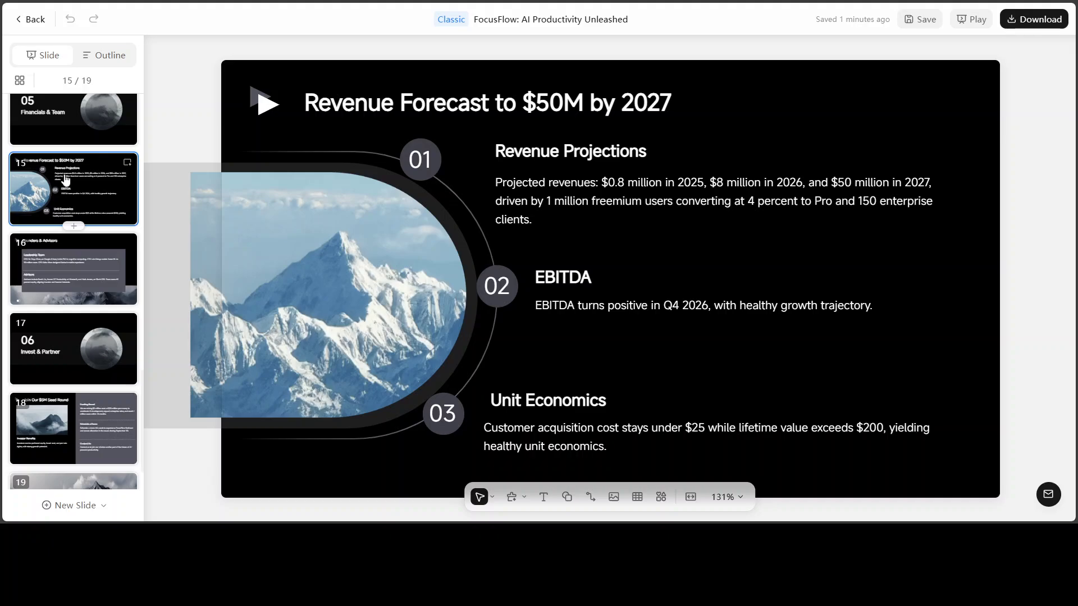
{"action": "left_click", "coordinate": [76, 248]}
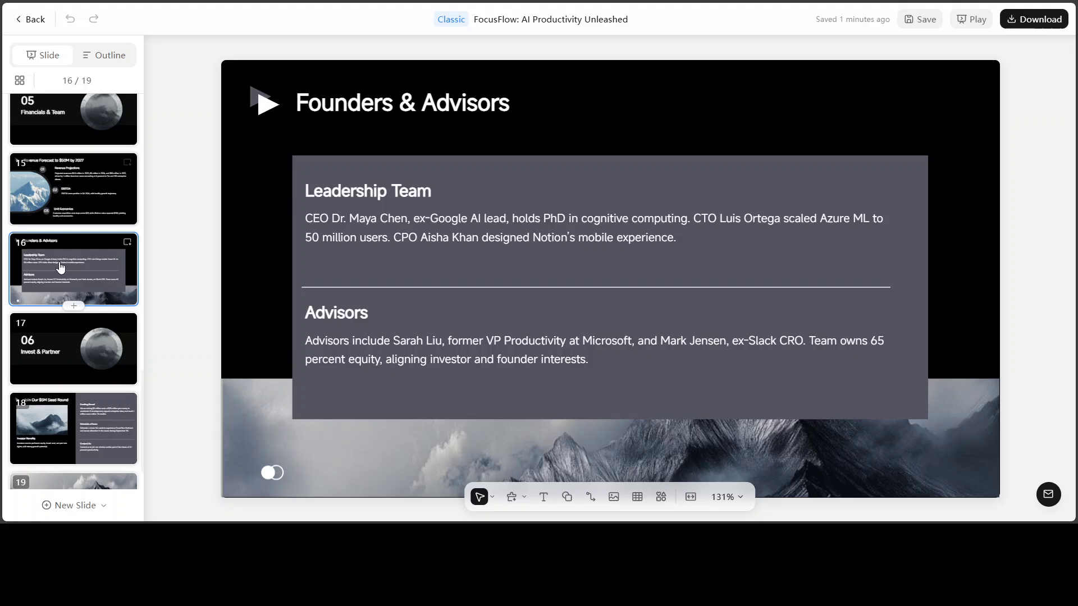
{"action": "scroll", "coordinate": [62, 264], "scroll_direction": "down", "scroll_amount": 1}
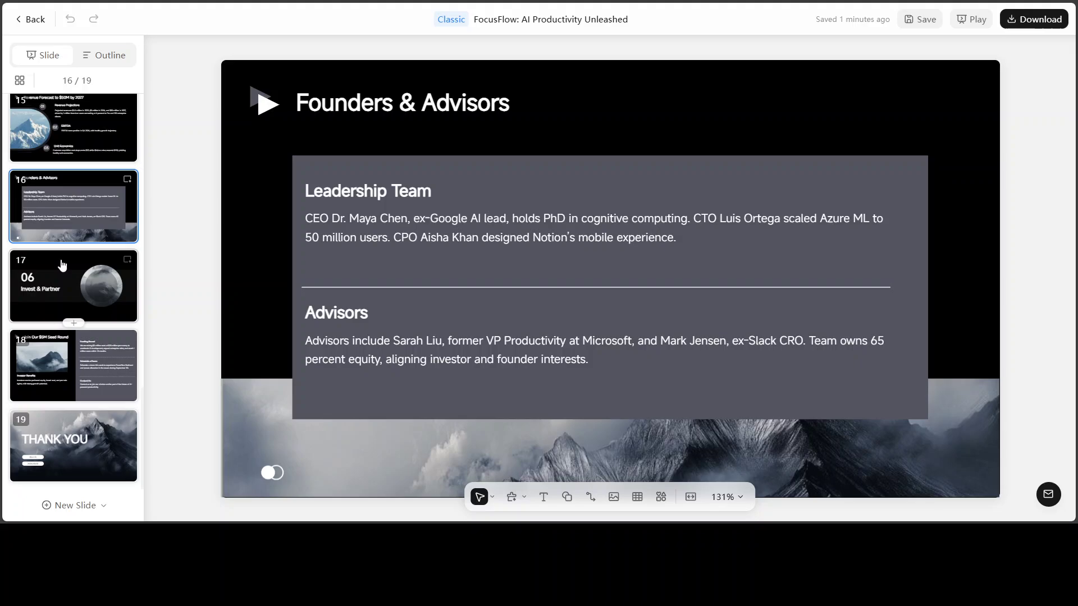
{"action": "left_click", "coordinate": [55, 270]}
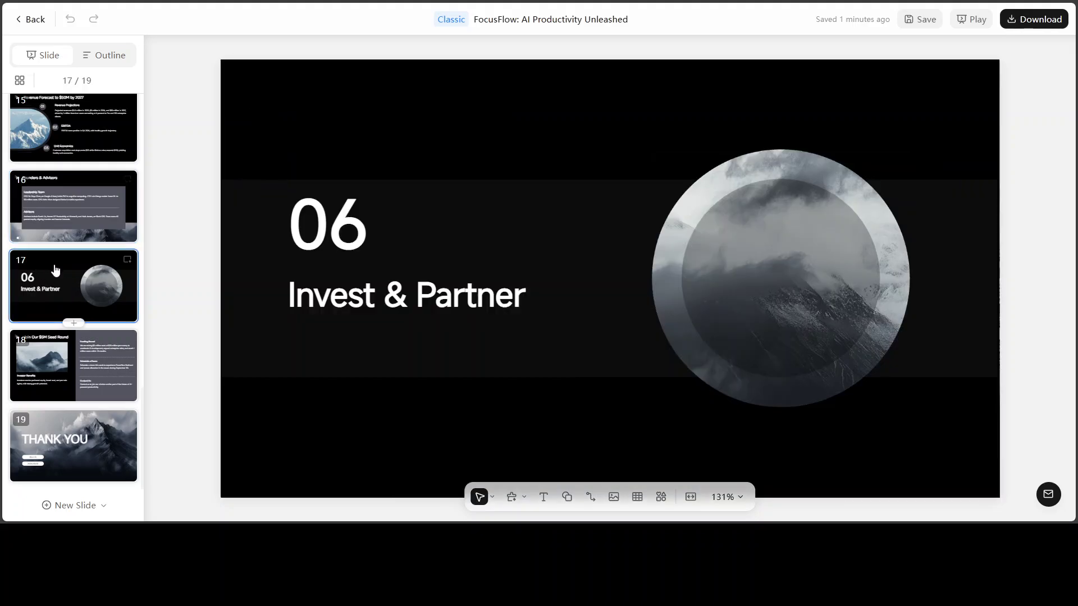
{"action": "left_click", "coordinate": [51, 360]}
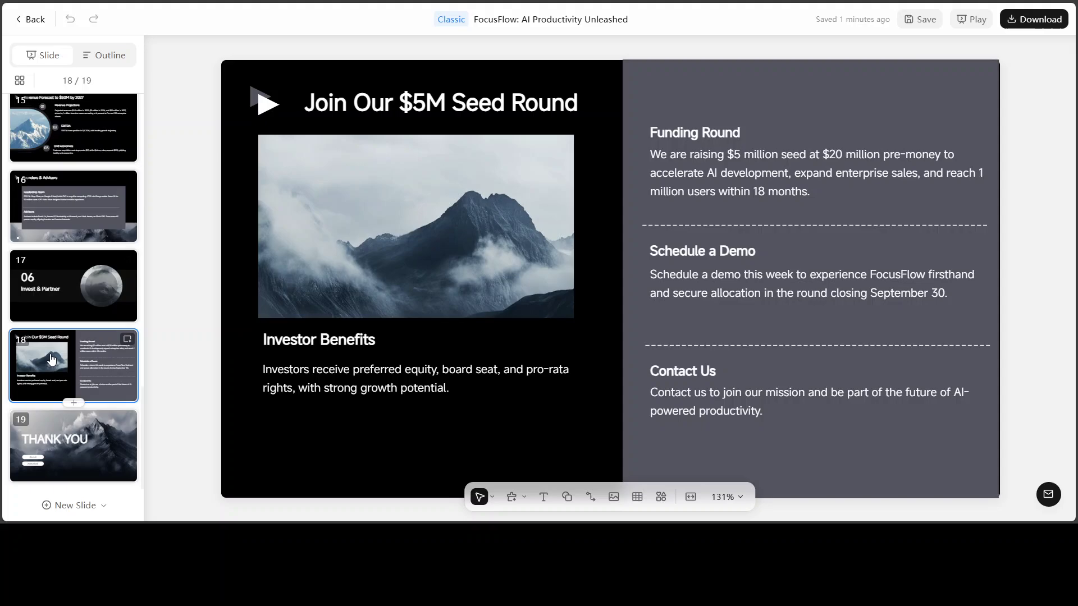
{"action": "left_click", "coordinate": [55, 456]}
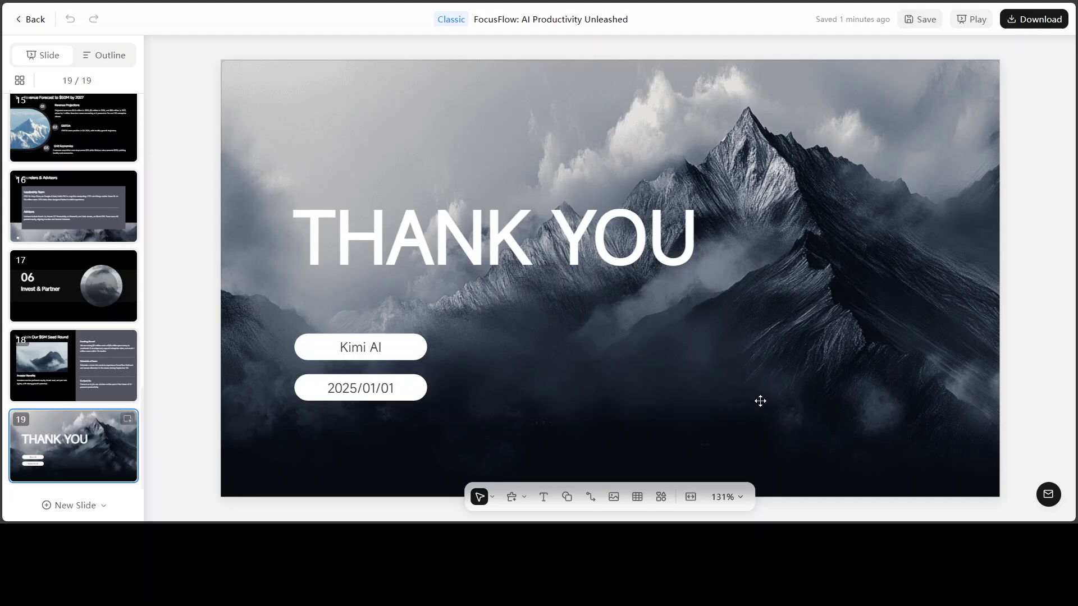